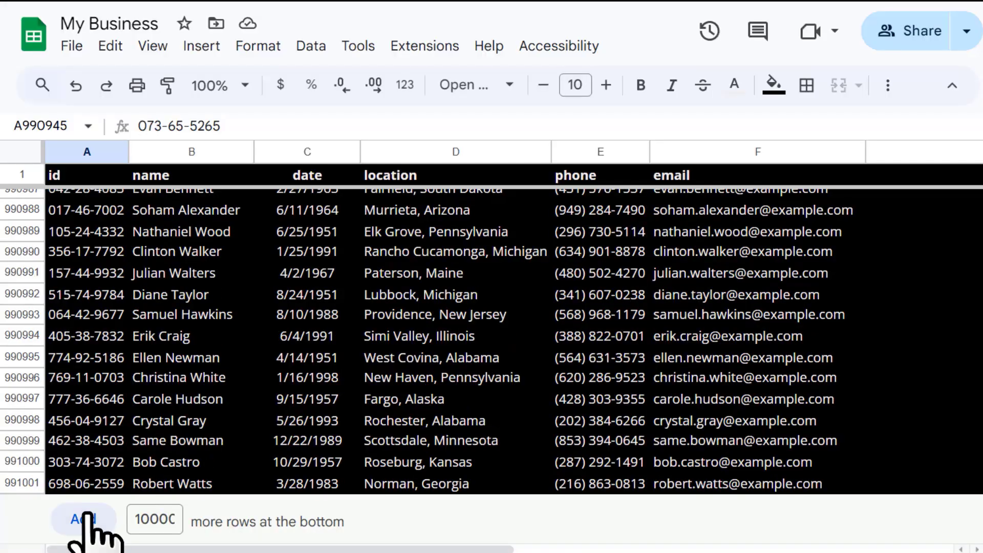
# Add more rows at the bottom of the My Business sheet, and select the #ERROR! cell A1 in Sheet1.
pyautogui.click(83, 519)
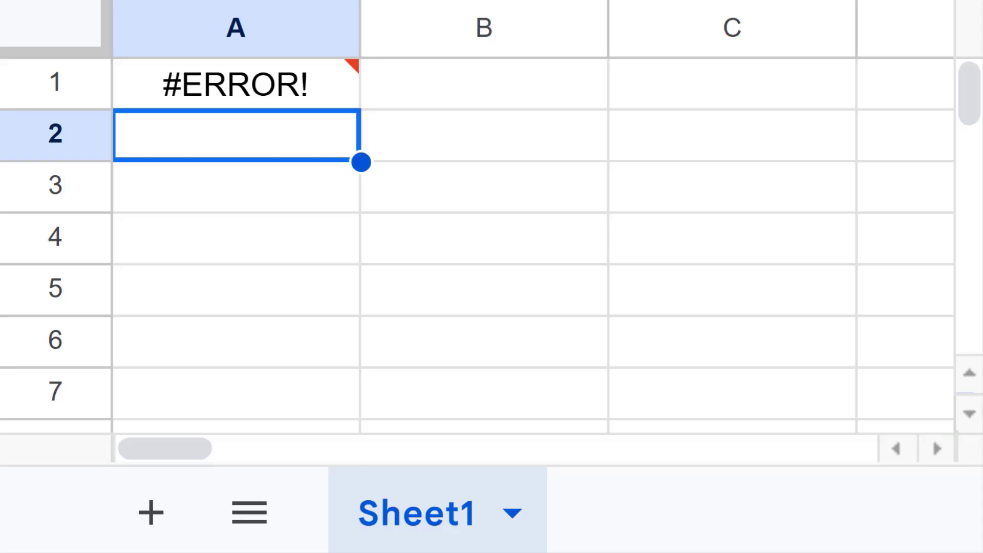
pyautogui.click(236, 84)
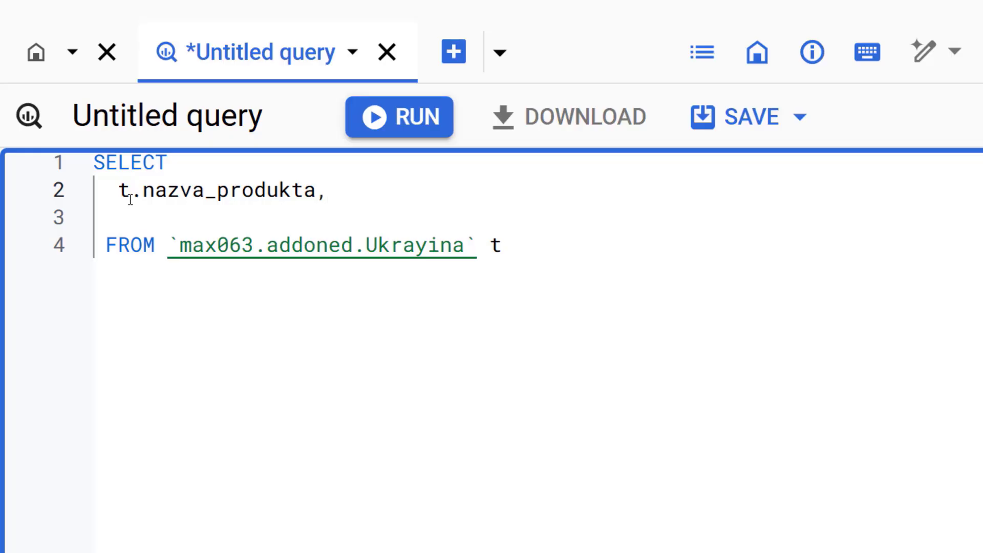
# Add the t.cina_dollar column to the SELECT list below t.nazva_produkta.
pyautogui.press('Return')
pyautogui.write('t')
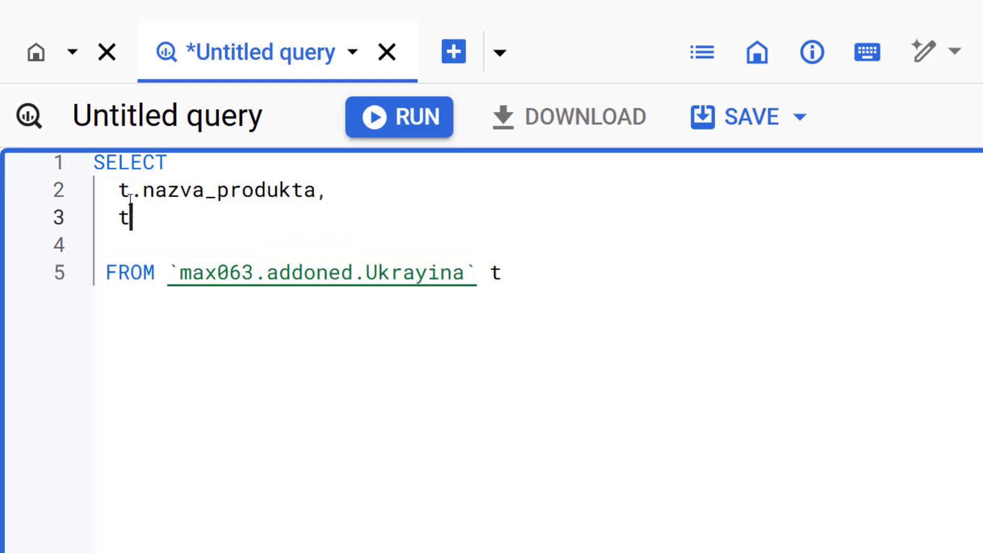
pyautogui.write('.')
pyautogui.press('Return')
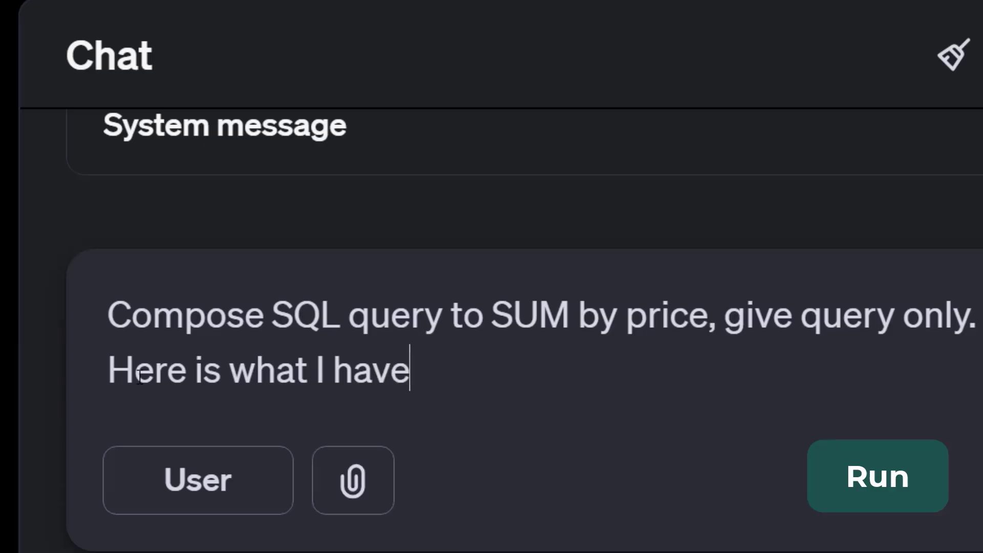
# Append the SELECT query on `max063.addoned.Ukrayina` to the chat prompt below "Here is what I have".
pyautogui.press('Return')
pyautogui.press('Return')
pyautogui.write('SELECT   t.nazva_produkta,   t.cina_dollar FROM `max063.addoned.Ukrayina` t')
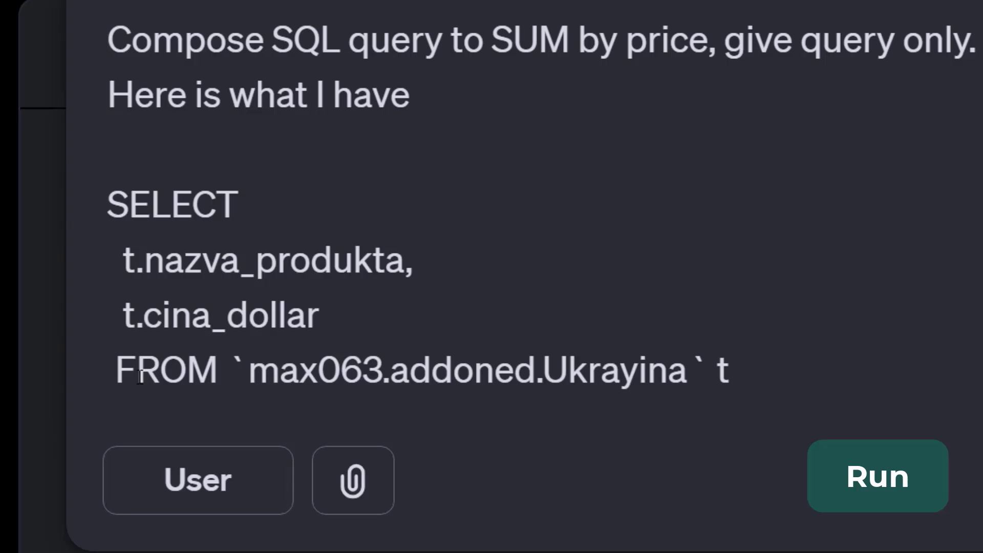
# Replace the entire query in the BigQuery editor with the copied query text.
pyautogui.hotkey('ctrl', 'c')
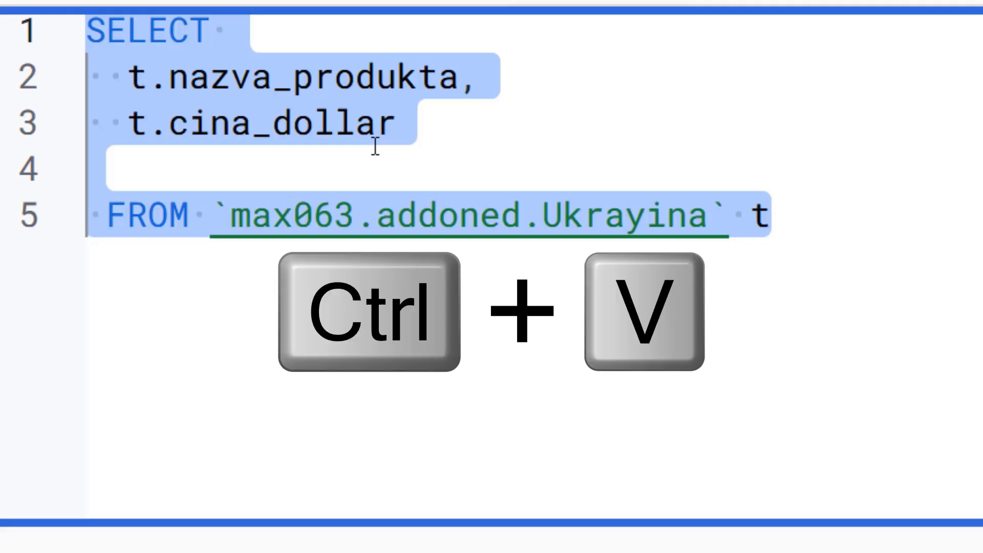
pyautogui.hotkey('ctrl', 'a')
pyautogui.hotkey('ctrl', 'v')
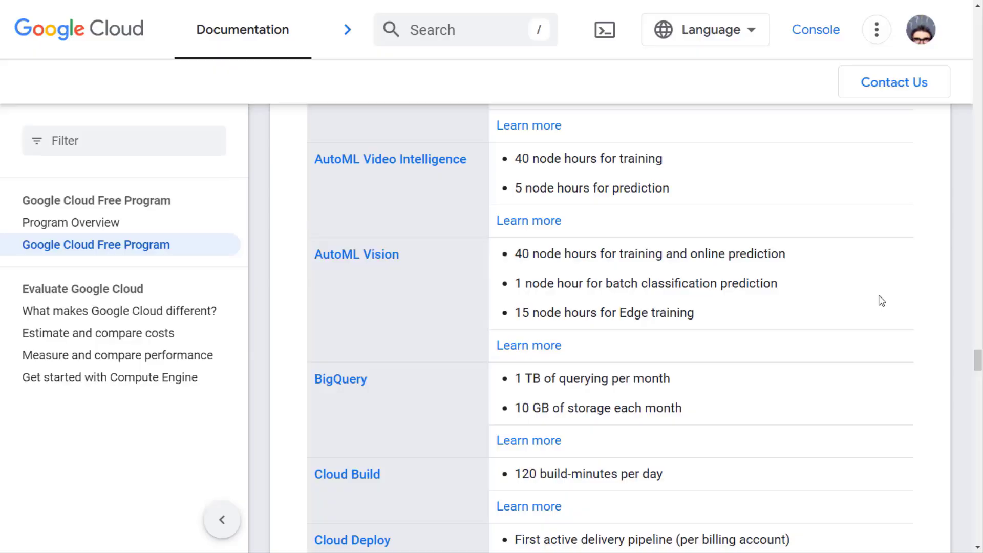
pyautogui.scroll(-2, 881, 301)
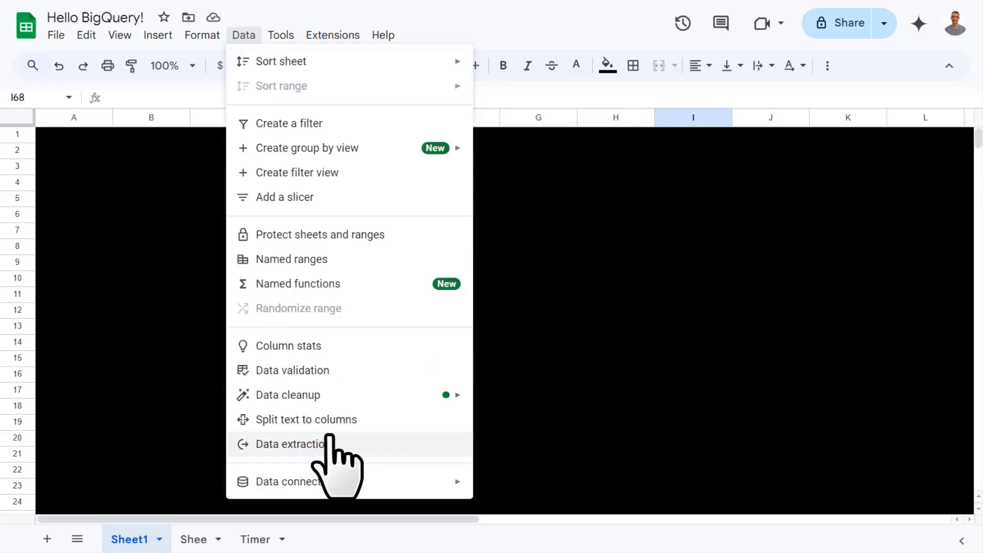
# Connect the Hello BigQuery spreadsheet to BigQuery through a data connector and dismiss the success dialog.
pyautogui.moveTo(366, 484)
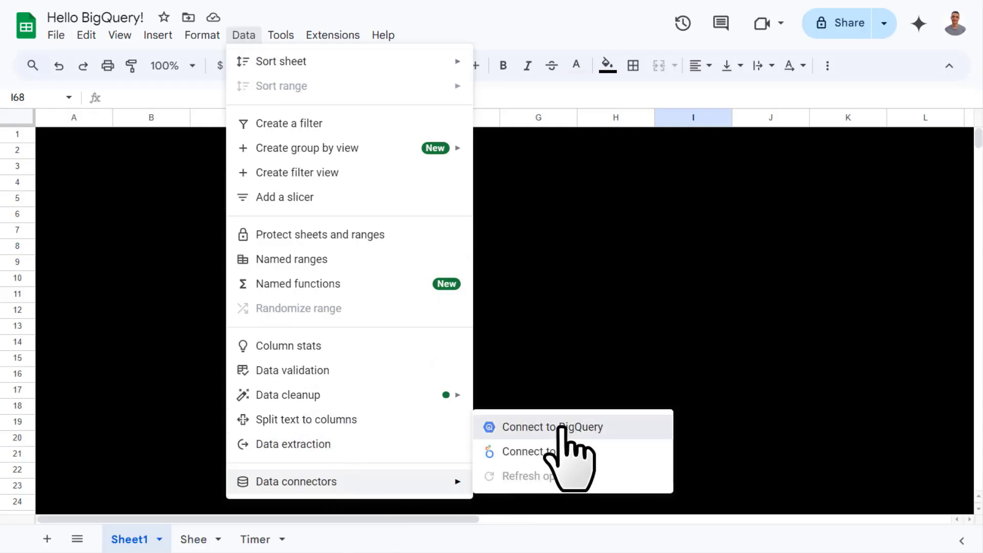
pyautogui.click(558, 426)
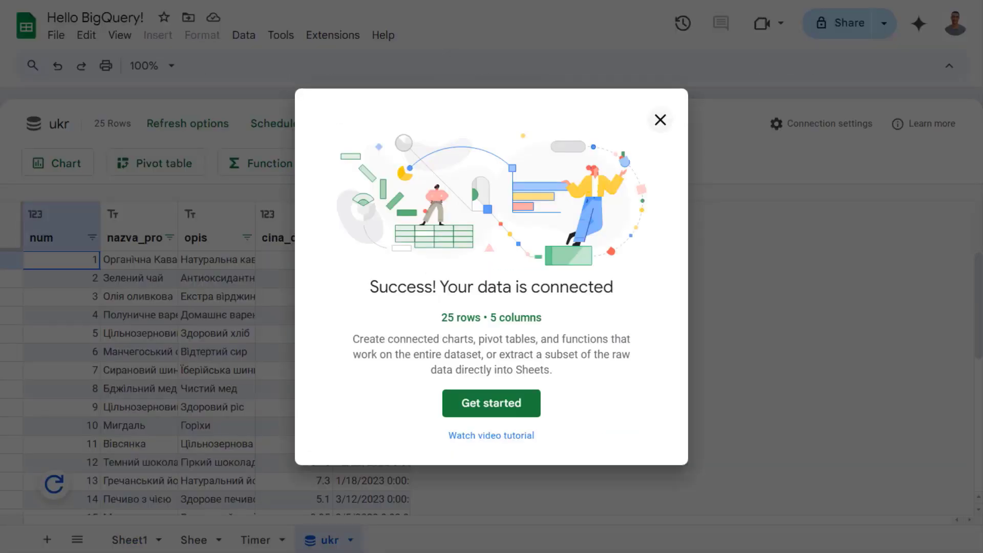
pyautogui.click(660, 119)
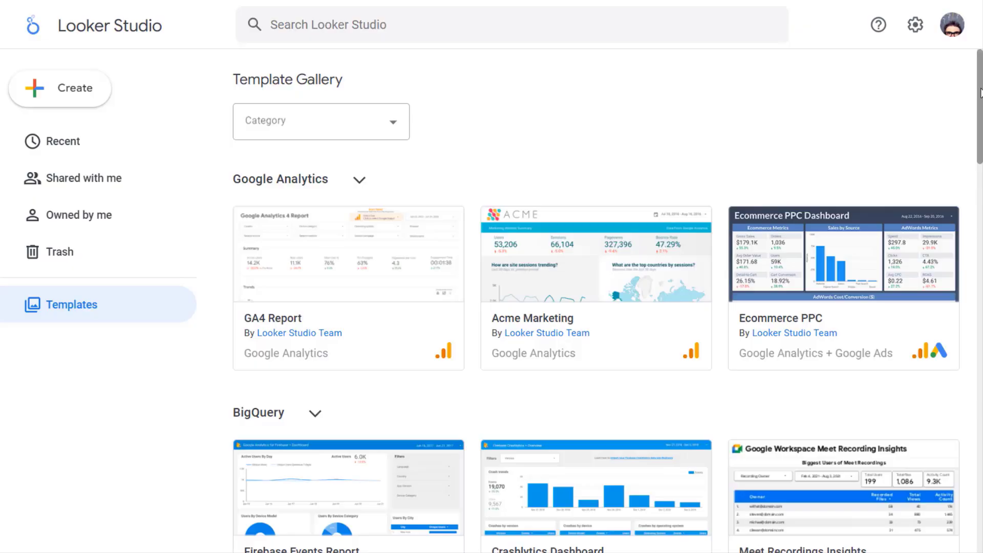
pyautogui.moveTo(980, 93); pyautogui.dragTo(979, 180)
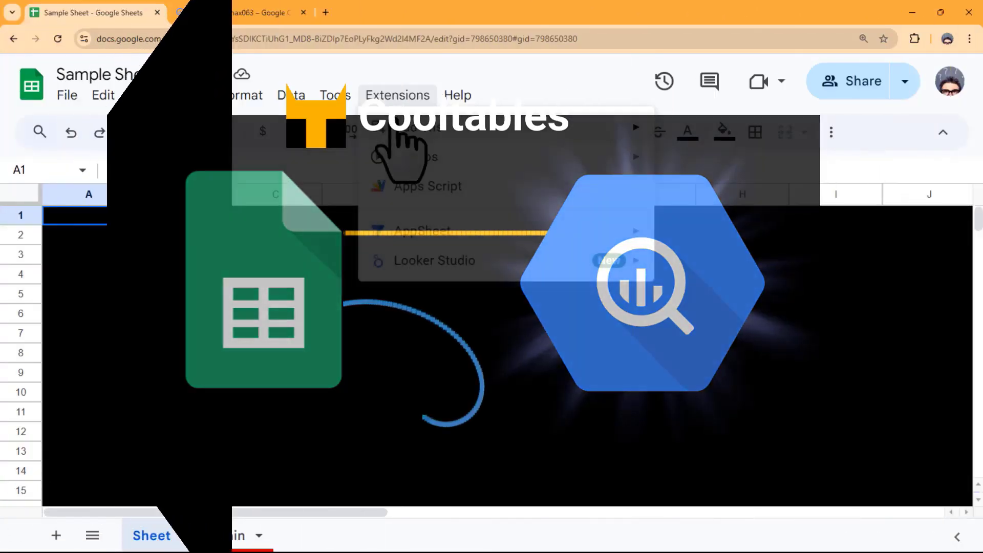
# Find the Cooltables add-on in the add-on store by searching "Cool" and install it.
pyautogui.moveTo(394, 131)
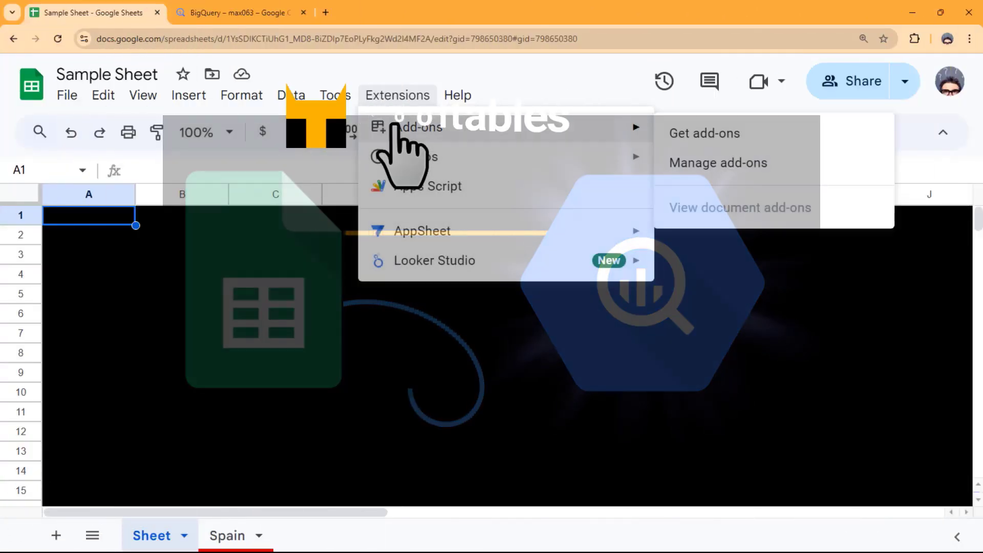
pyautogui.click(695, 132)
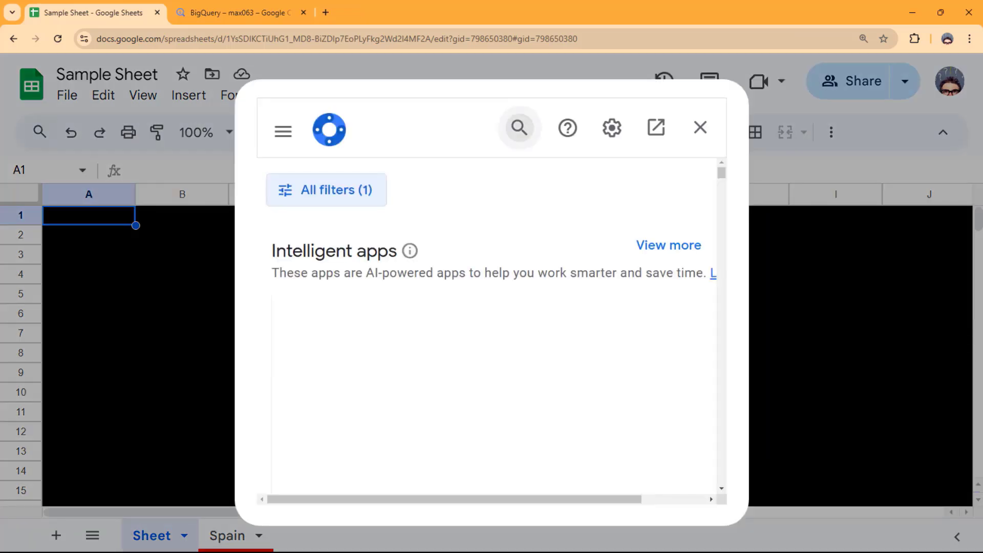
pyautogui.click(519, 127)
pyautogui.write('Cool')
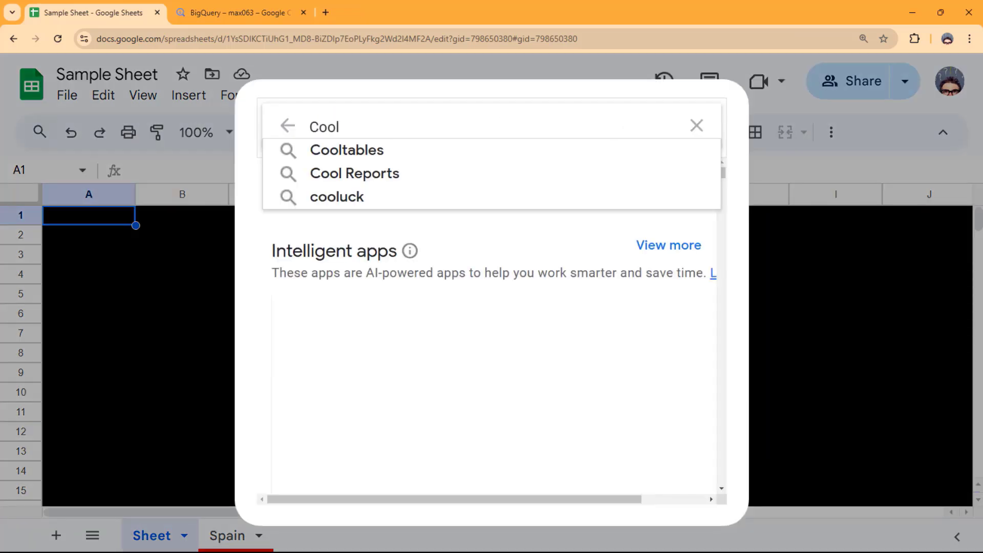
pyautogui.click(481, 148)
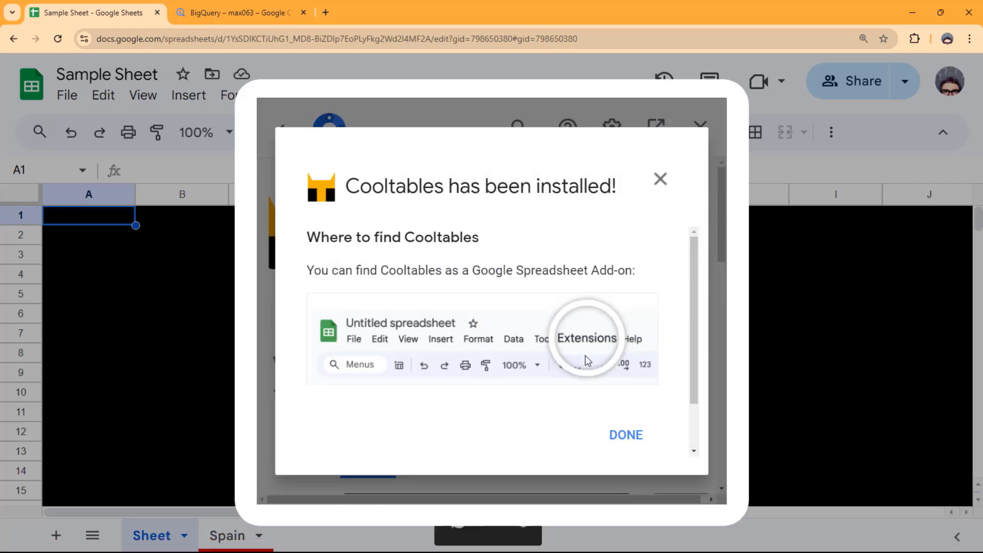
pyautogui.click(626, 435)
# Show the Cooltables sidebar in Sample Sheet.
pyautogui.click(397, 96)
pyautogui.moveTo(439, 307)
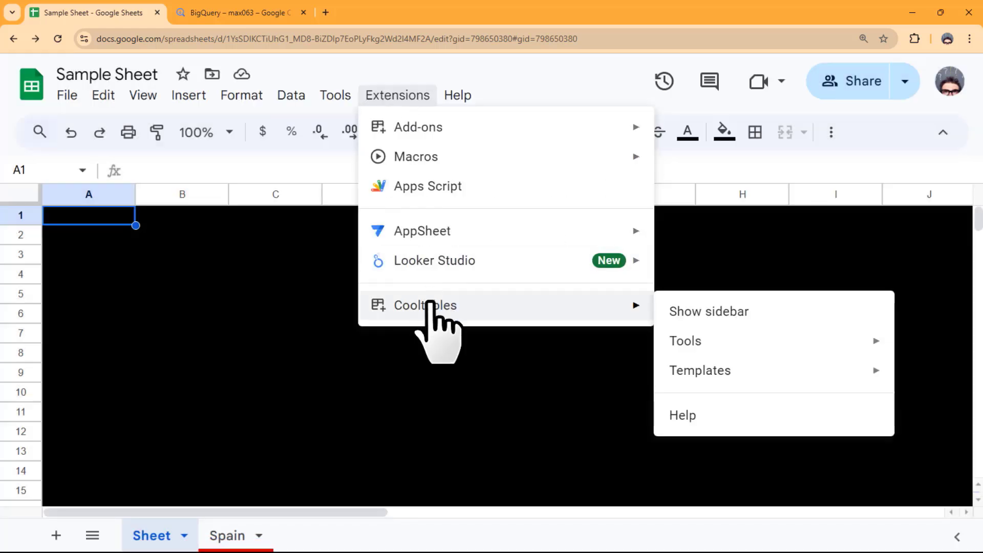
pyautogui.click(711, 311)
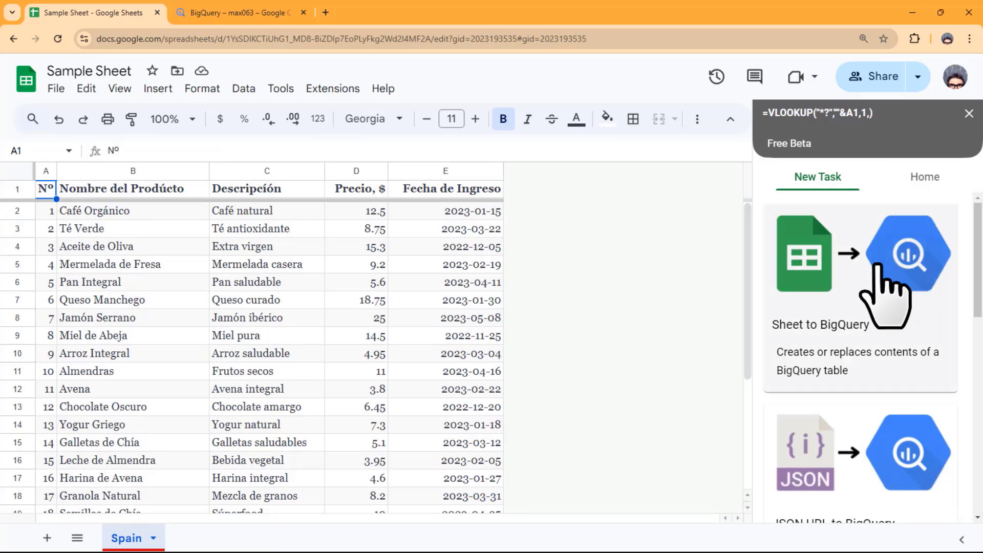
# Start a Sheet to BigQuery task with the Spain sheet as source and max063 as the project.
pyautogui.click(848, 280)
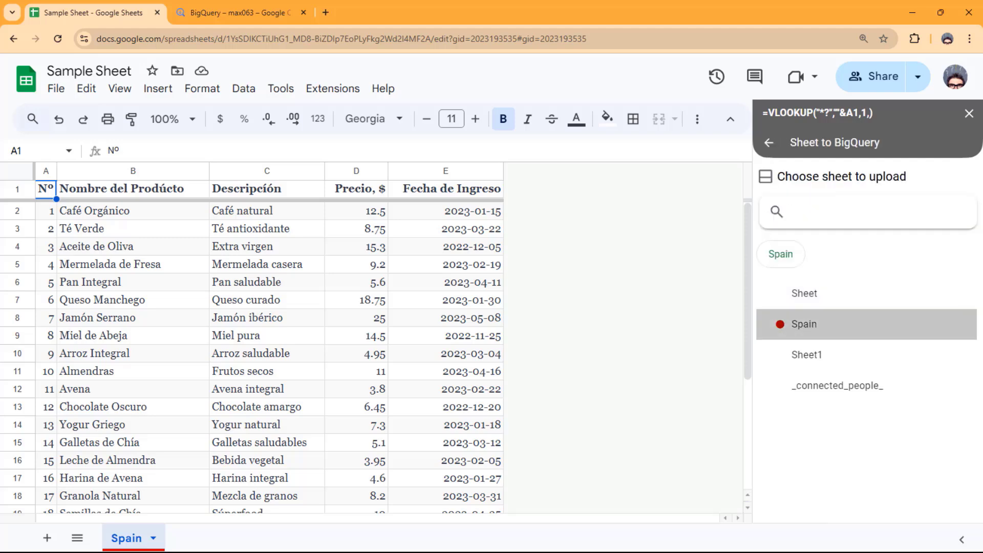
pyautogui.click(804, 323)
pyautogui.click(819, 304)
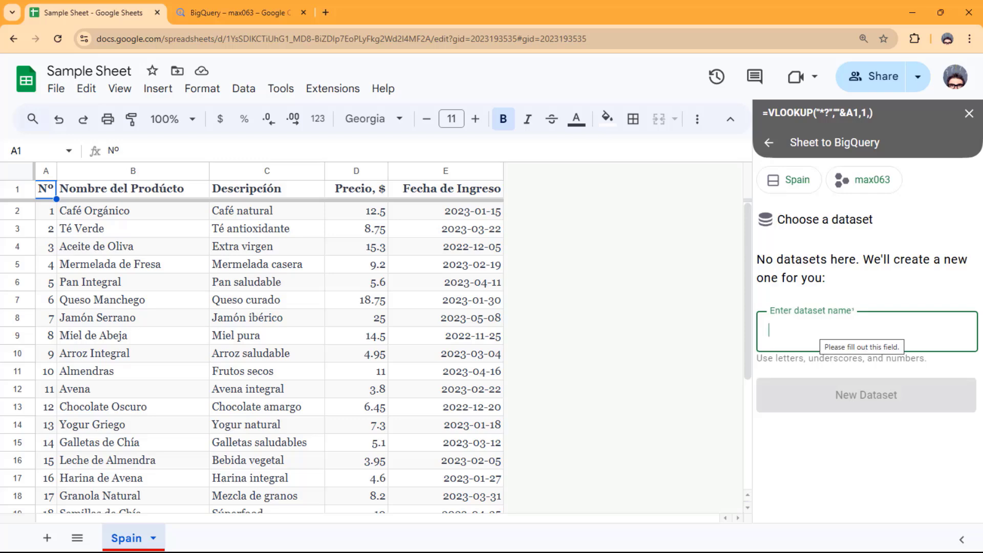
# Create a new dataset named addoned and load the sheet data into a BigQuery table named spain.
pyautogui.write('addoned')
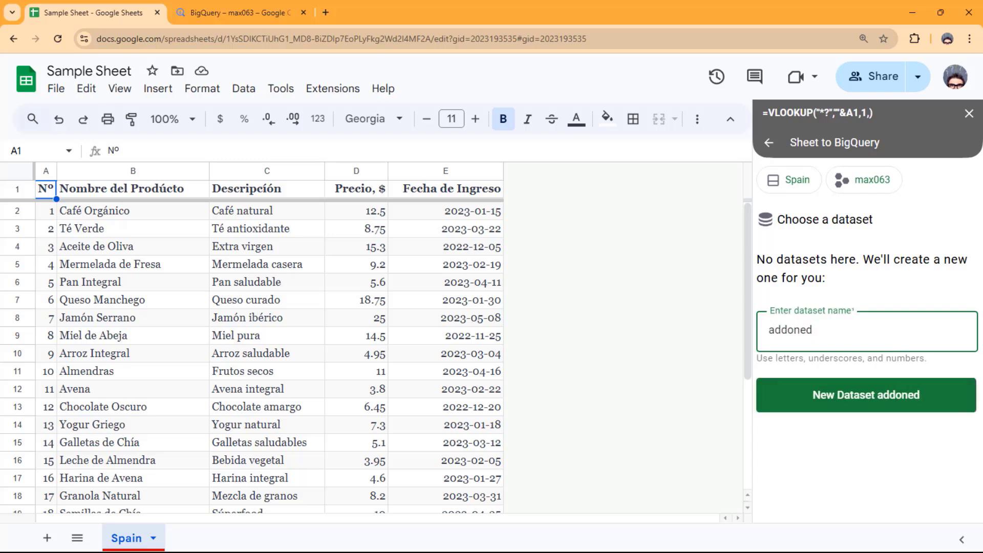
pyautogui.click(863, 404)
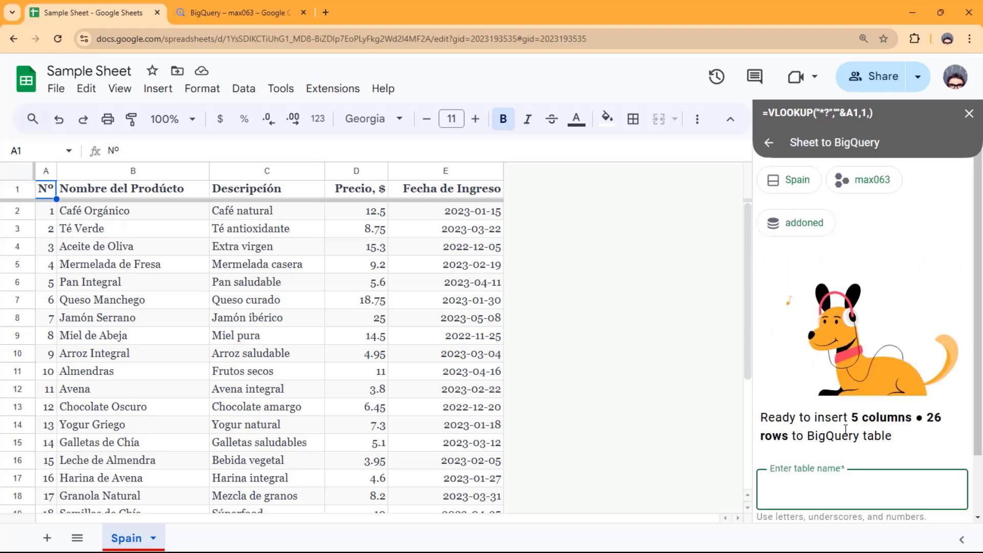
pyautogui.scroll(-2, 845, 429)
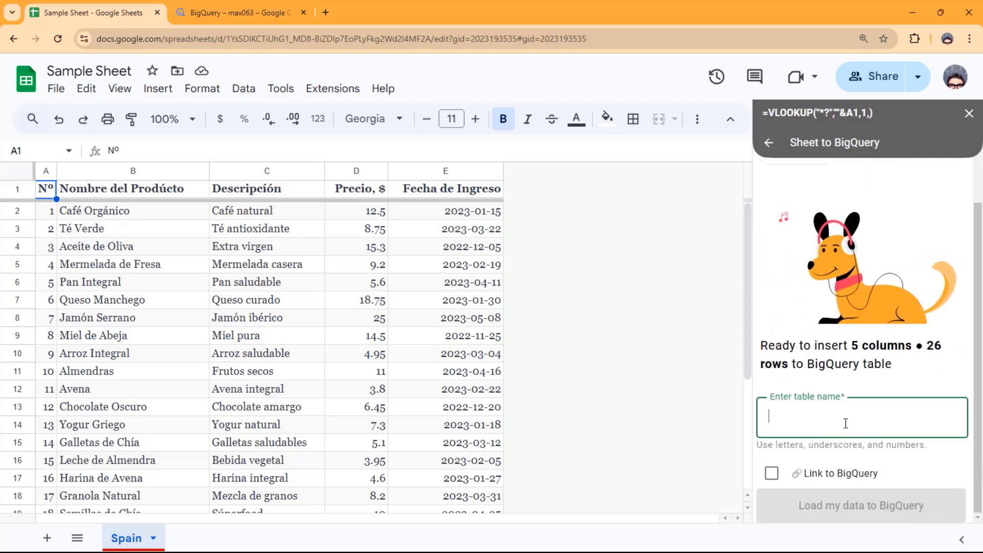
pyautogui.write('spain')
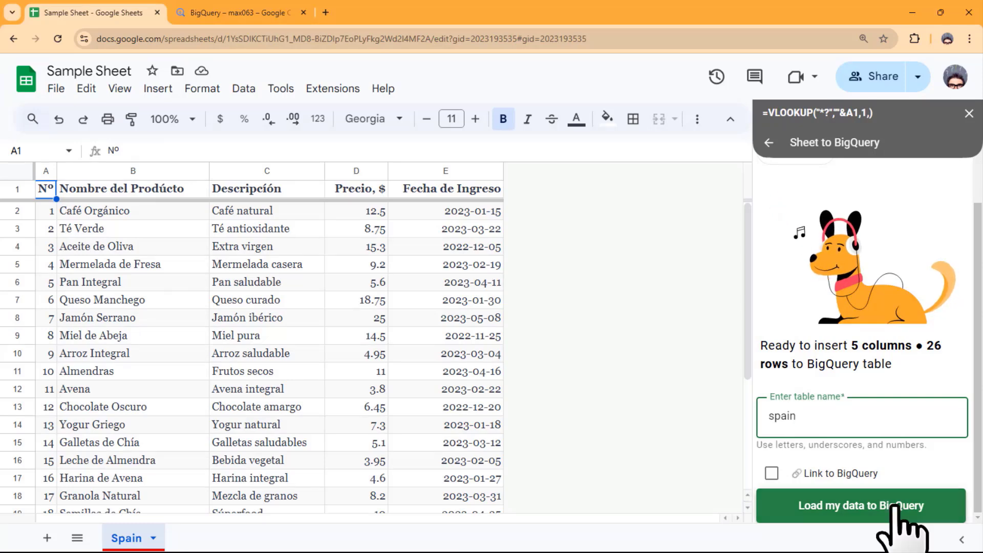
pyautogui.click(867, 507)
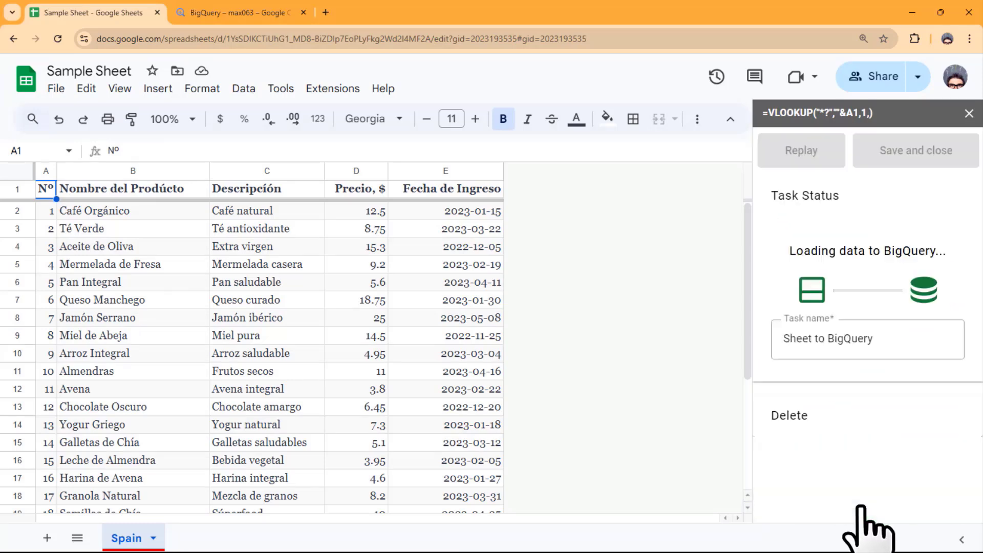
# Name the load task Spain Import and open the linked addoned.spain table in BigQuery.
pyautogui.click(873, 335)
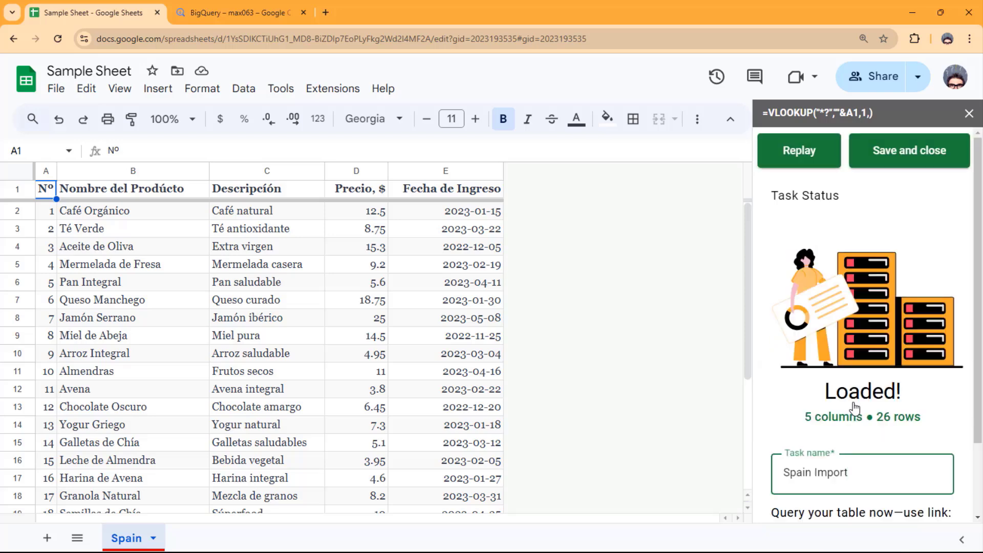
pyautogui.scroll(-3, 853, 407)
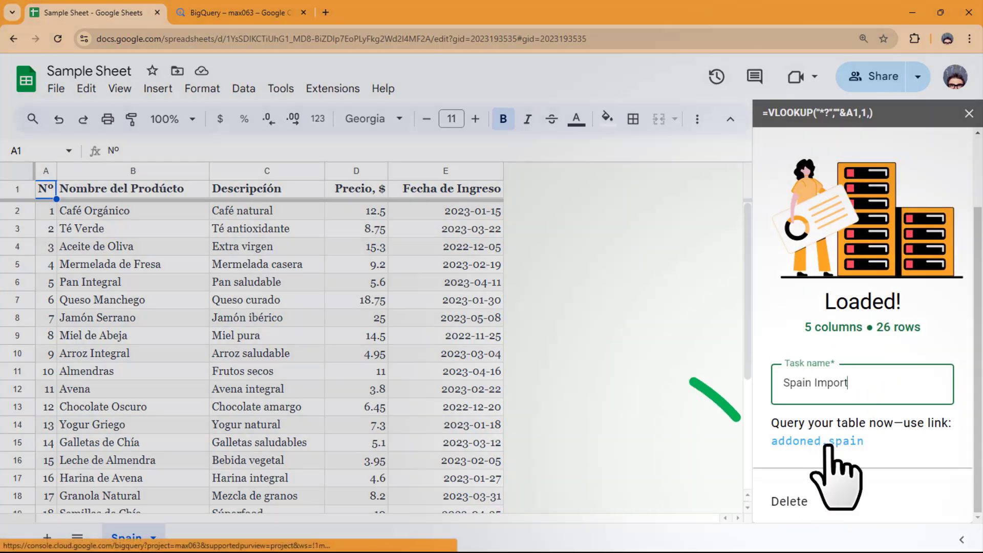
pyautogui.click(830, 441)
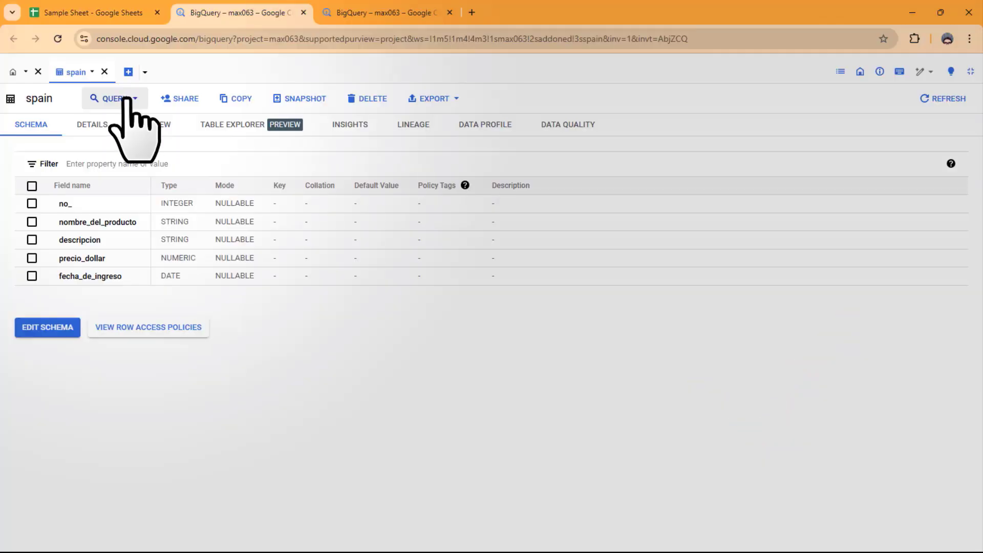
# Run SELECT * FROM `max063.addoned.spain` LIMIT 1000 in a new query on the spain table.
pyautogui.click(125, 102)
pyautogui.click(139, 123)
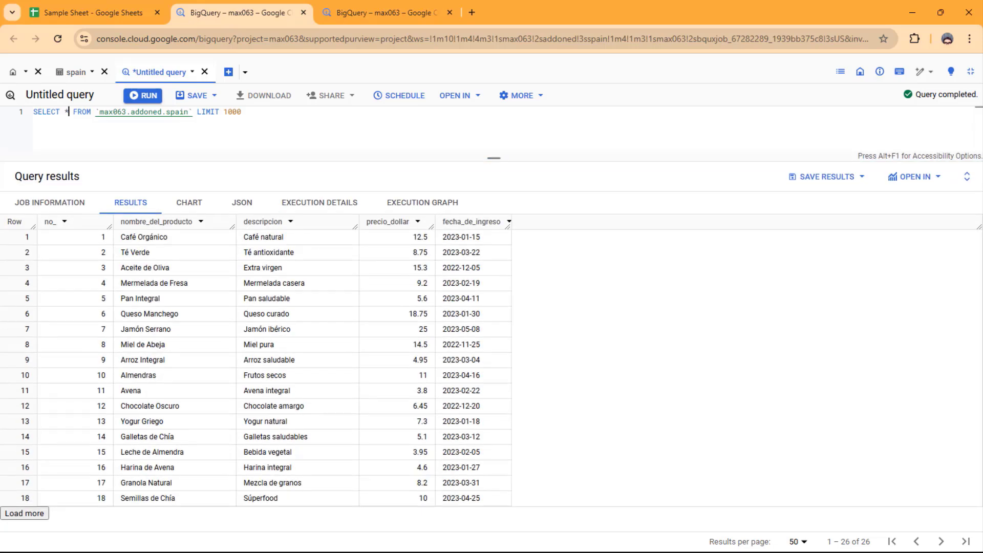
# Return to Sample Sheet and set the Café Orgánico price in cell D2 to 5000.
pyautogui.click(93, 12)
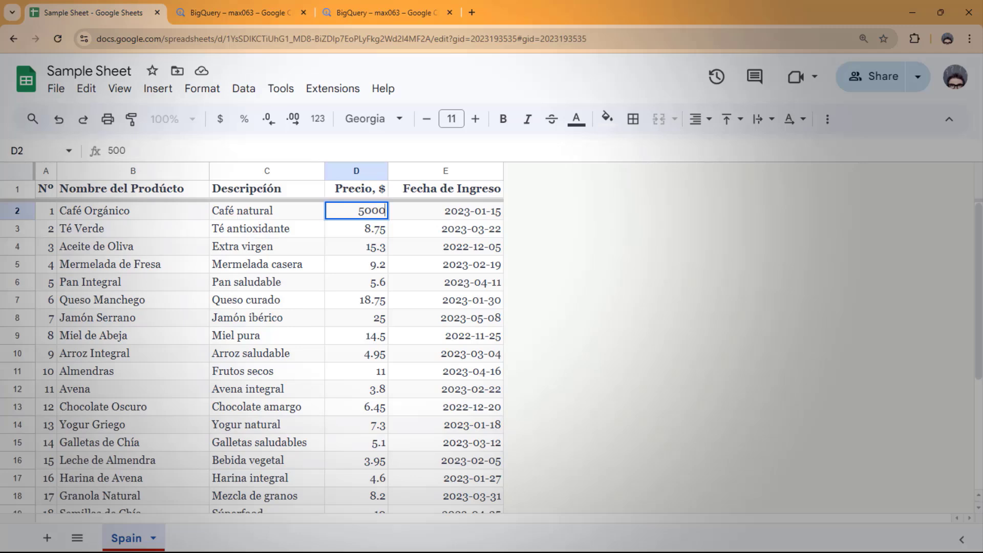
pyautogui.write('5000')
pyautogui.press('Return')
pyautogui.click(376, 210)
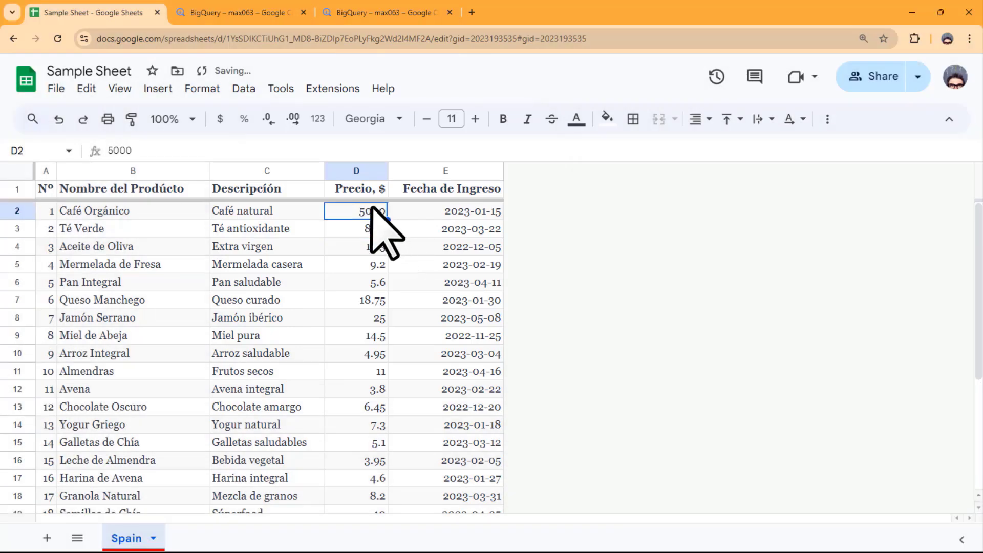
# Reopen the Cooltables sidebar and replay the Spain Import task from its history.
pyautogui.click(333, 88)
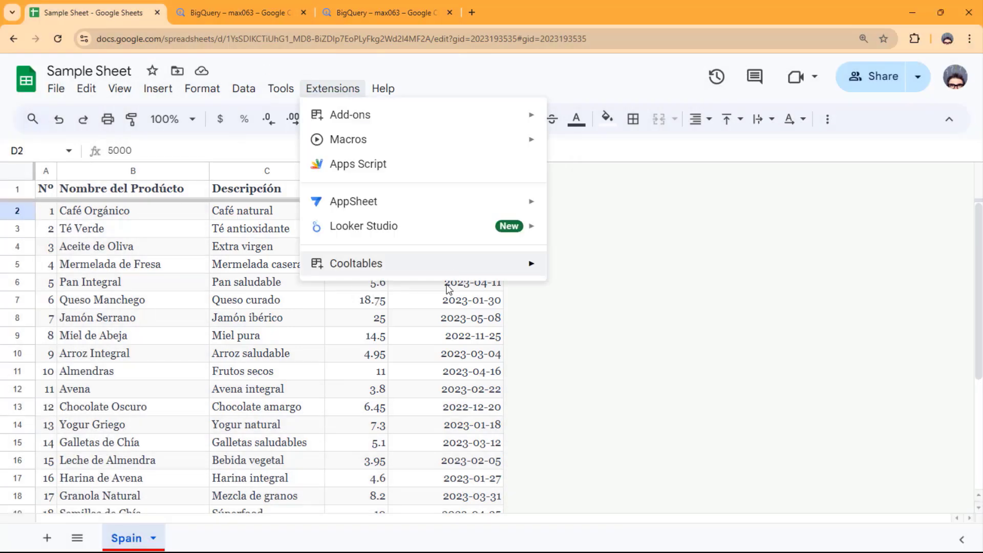
pyautogui.click(717, 301)
pyautogui.click(926, 179)
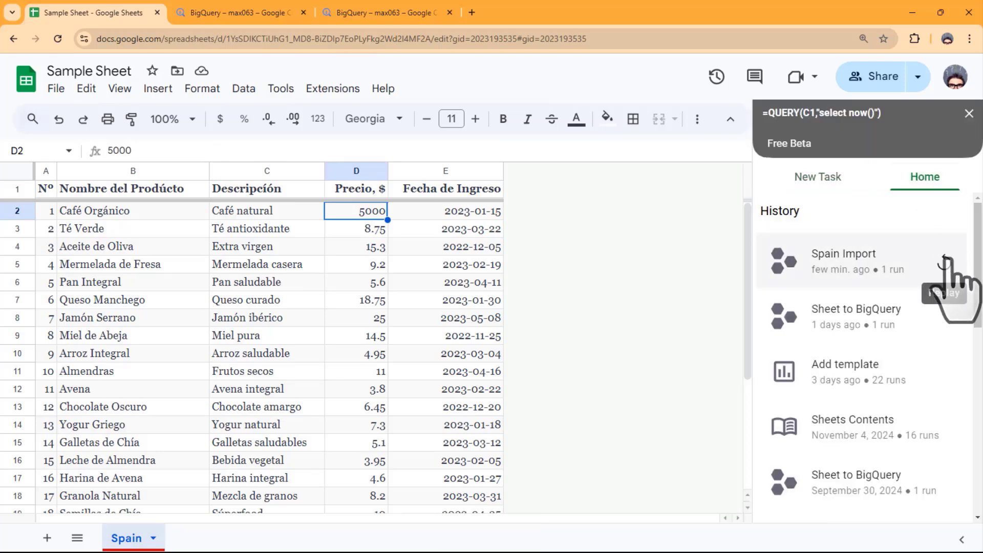
pyautogui.click(944, 259)
# Switch to BigQuery and rerun the SELECT query on the spain table.
pyautogui.click(238, 12)
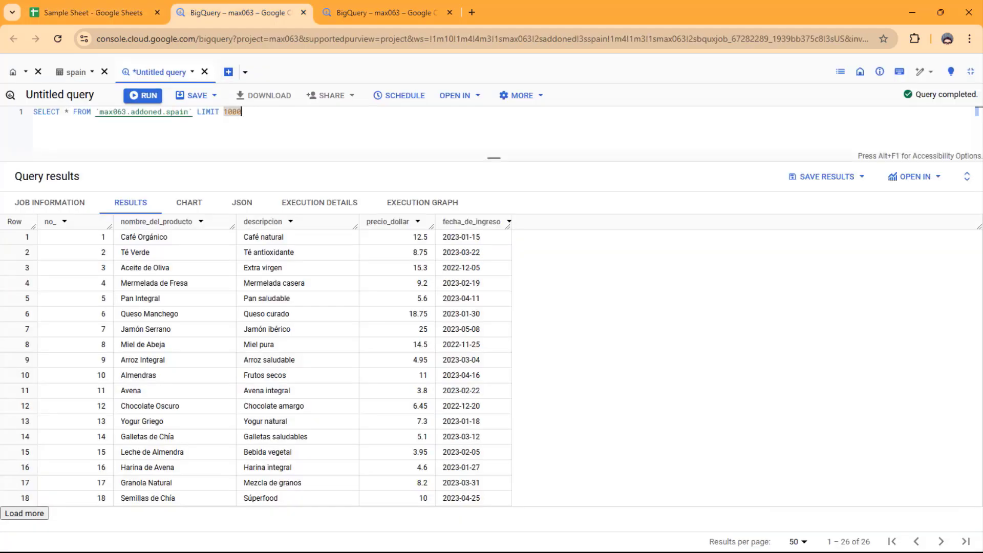
pyautogui.hotkey('ctrl', 'Return')
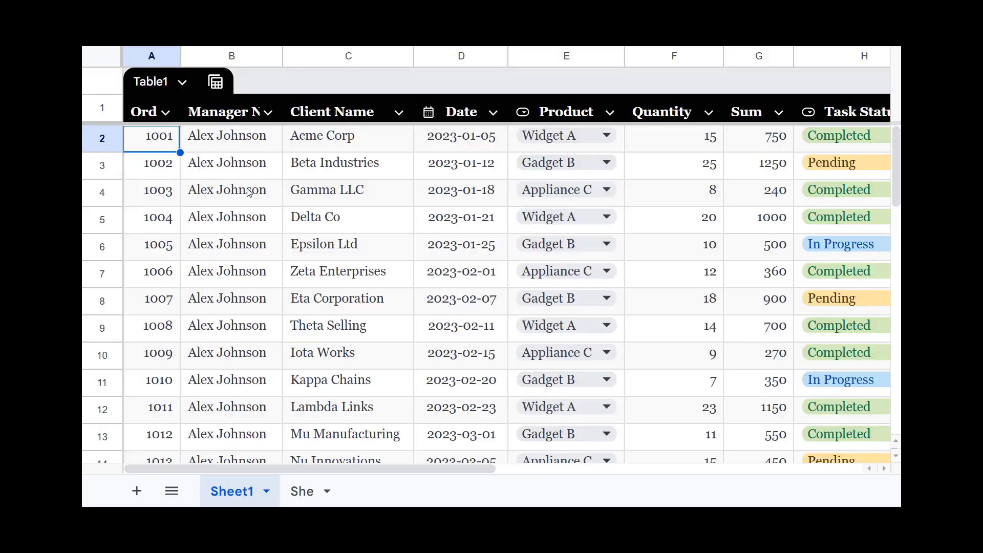
pyautogui.scroll(-10, 311, 255)
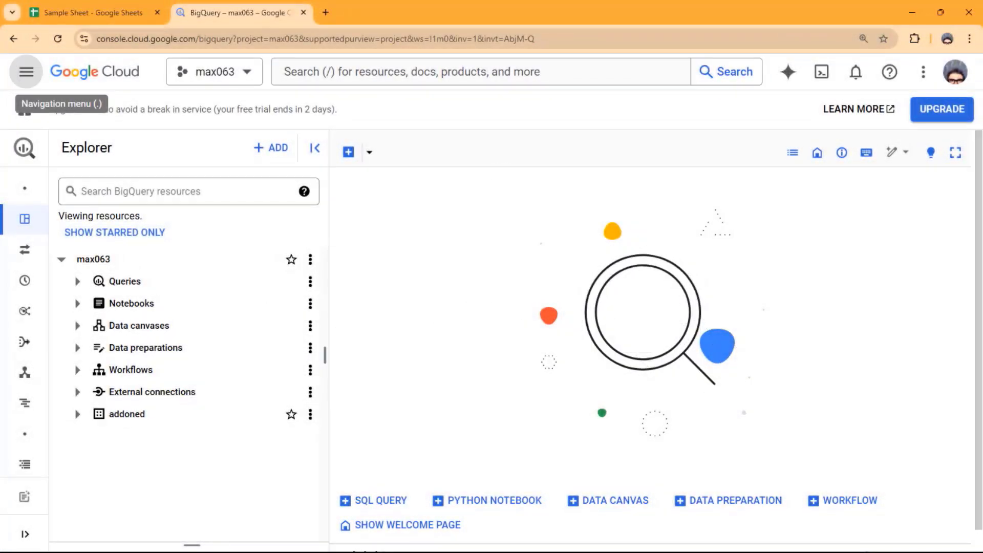
pyautogui.click(25, 72)
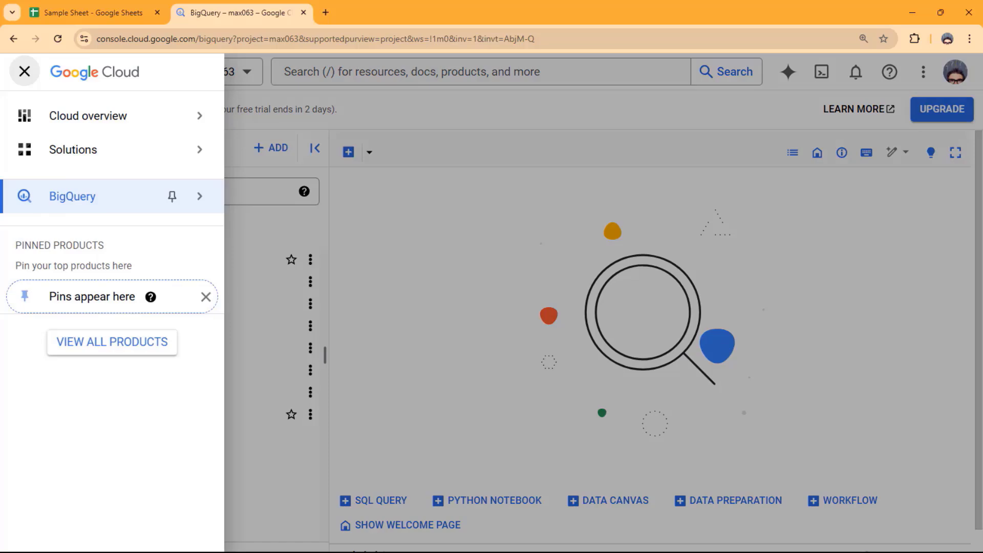
pyautogui.click(24, 71)
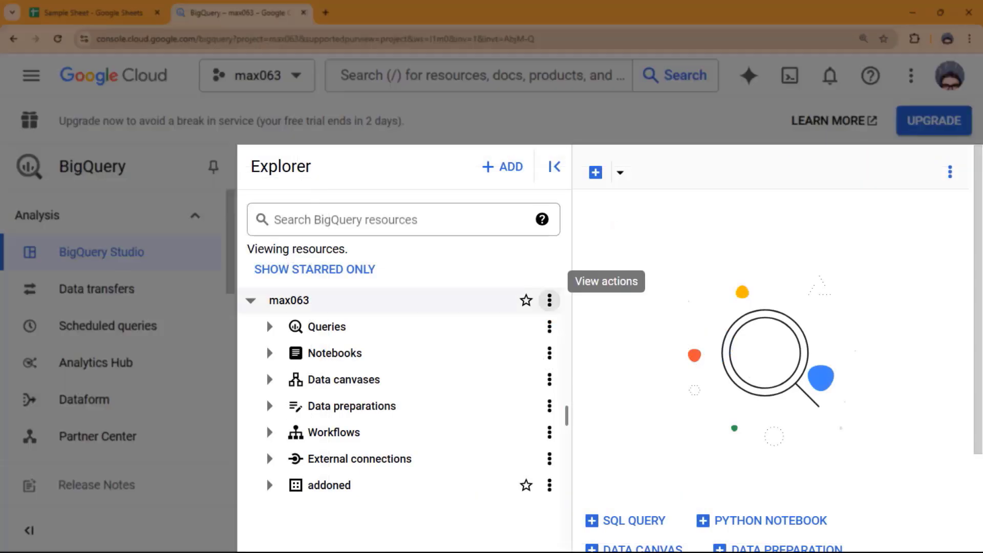
# Create a dataset with the ID test in the max063 project, using the US multi-region location.
pyautogui.click(549, 300)
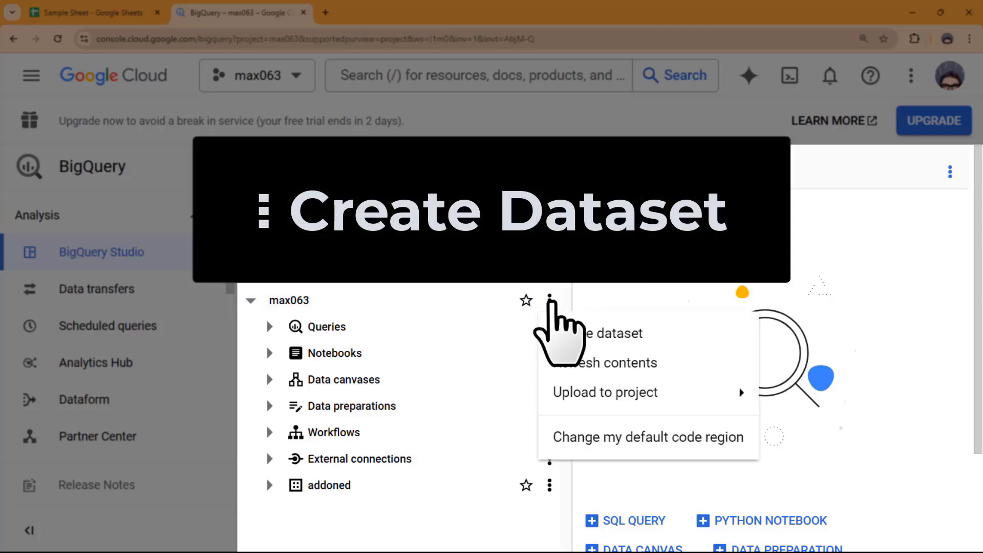
pyautogui.click(604, 333)
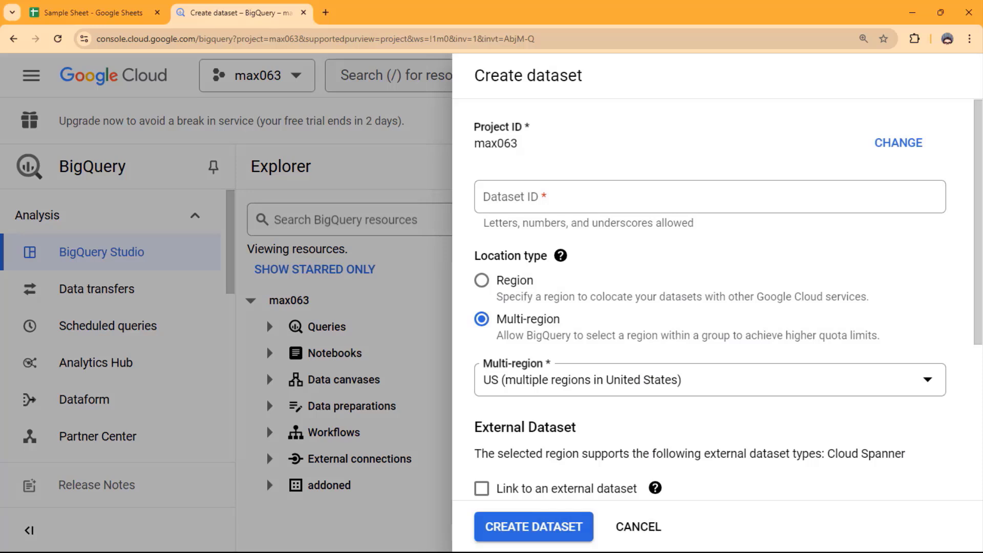
pyautogui.click(563, 197)
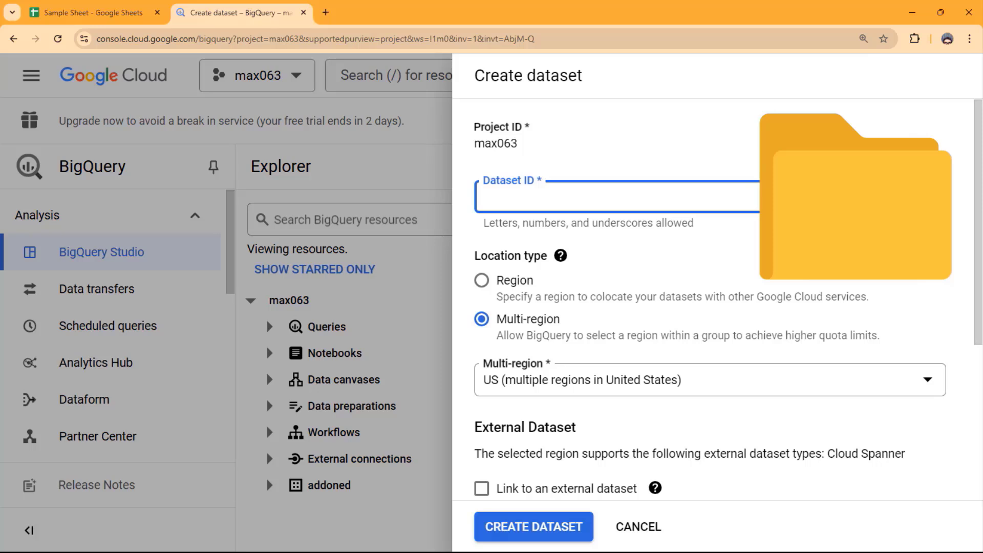
pyautogui.write('test')
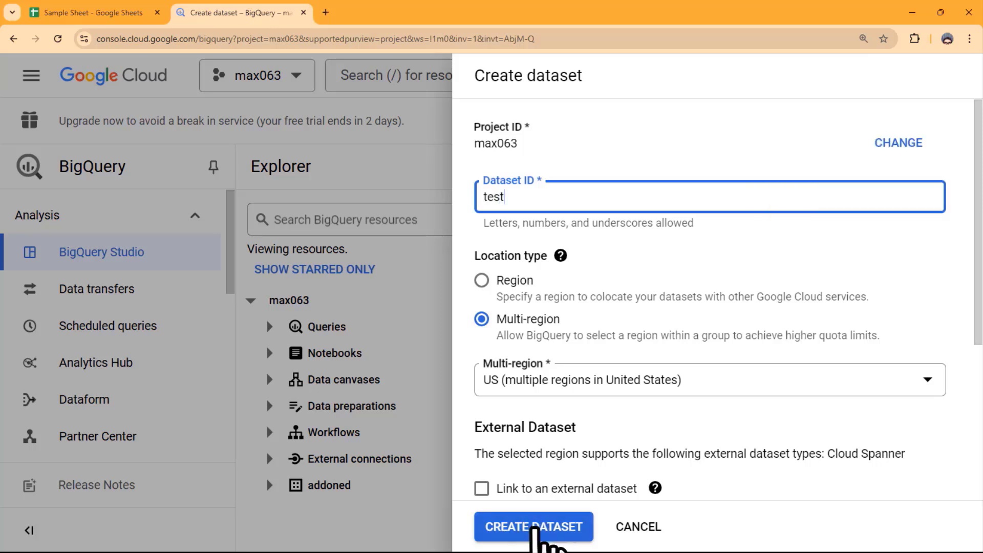
pyautogui.click(533, 528)
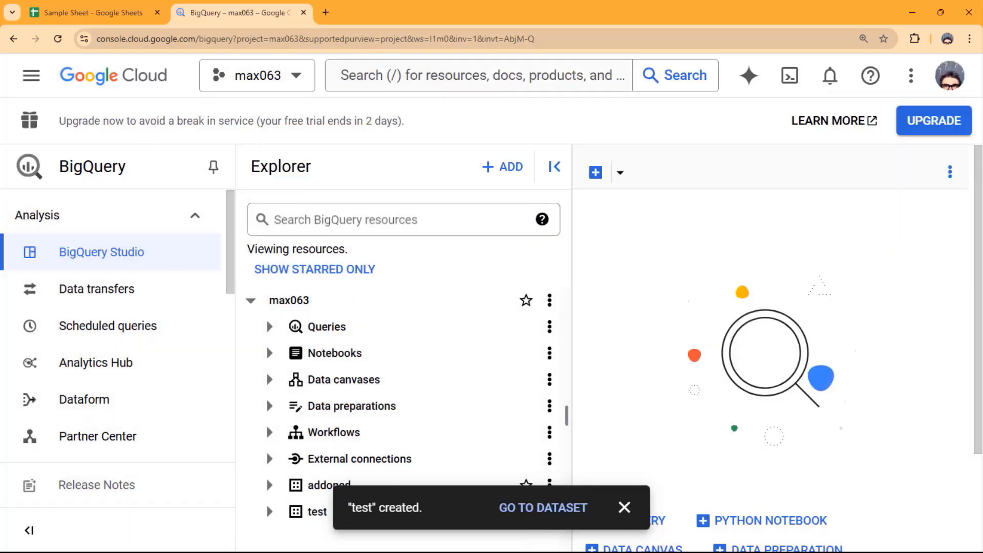
pyautogui.click(624, 507)
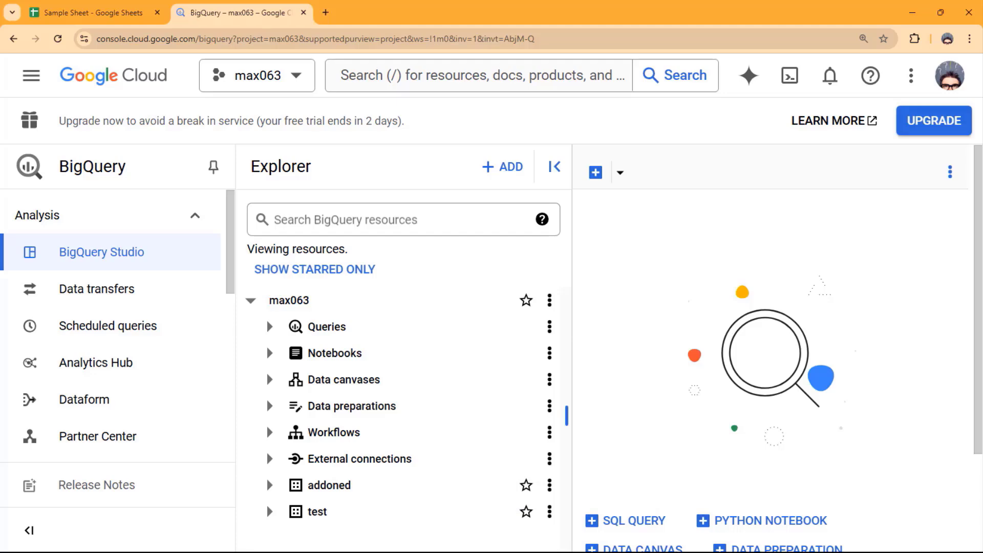
# Start a new table in the test dataset and set its source to Drive.
pyautogui.scroll(-3, 563, 440)
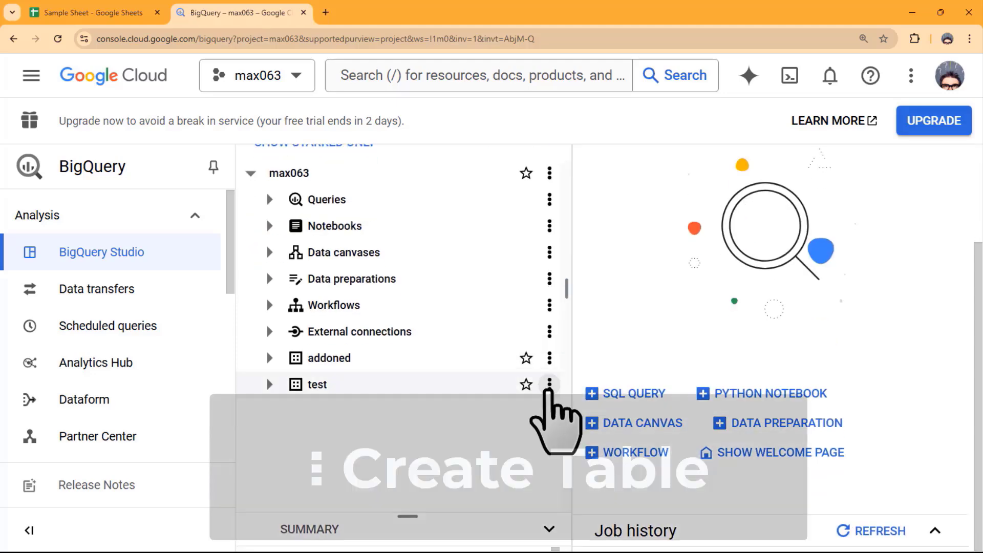
pyautogui.click(549, 385)
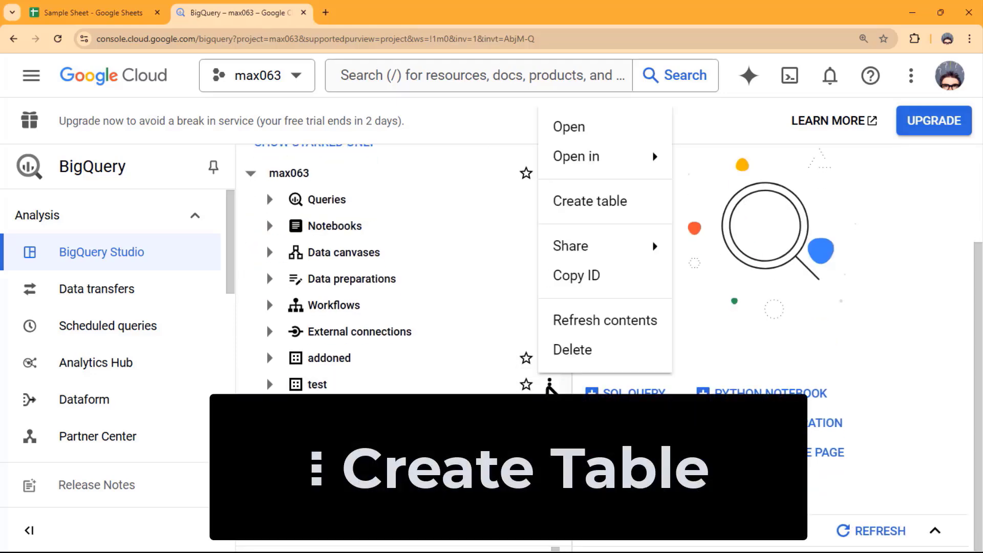
pyautogui.click(595, 203)
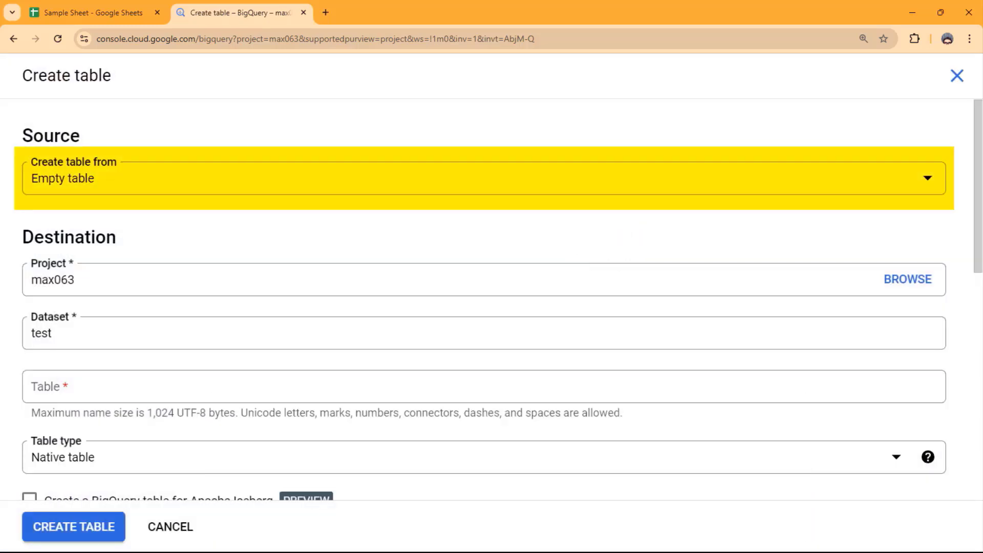
pyautogui.click(483, 179)
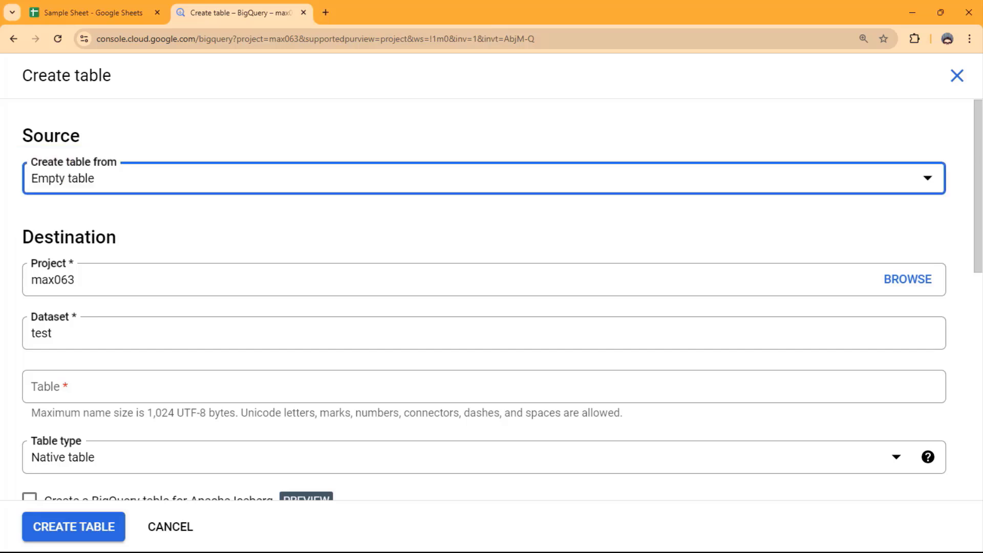
pyautogui.click(476, 280)
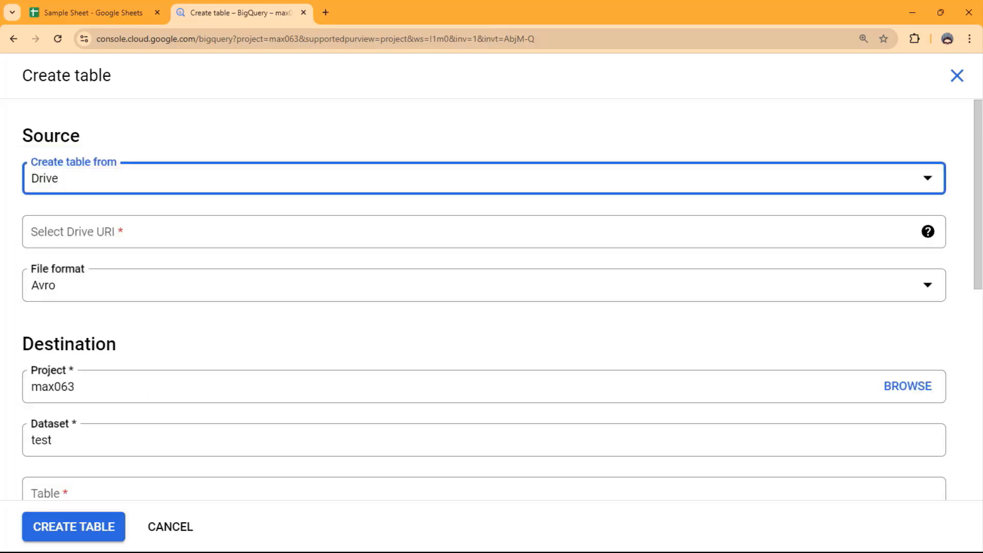
# Copy the Sample Sheet URL up to the end of the spreadsheet ID, without the /edit part, into the table's Drive URI.
pyautogui.click(476, 231)
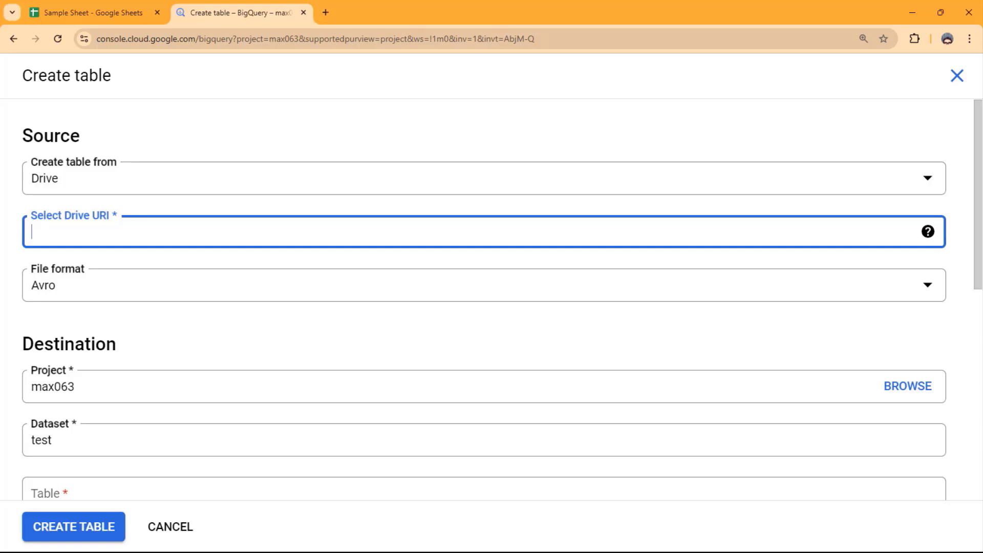
pyautogui.click(92, 12)
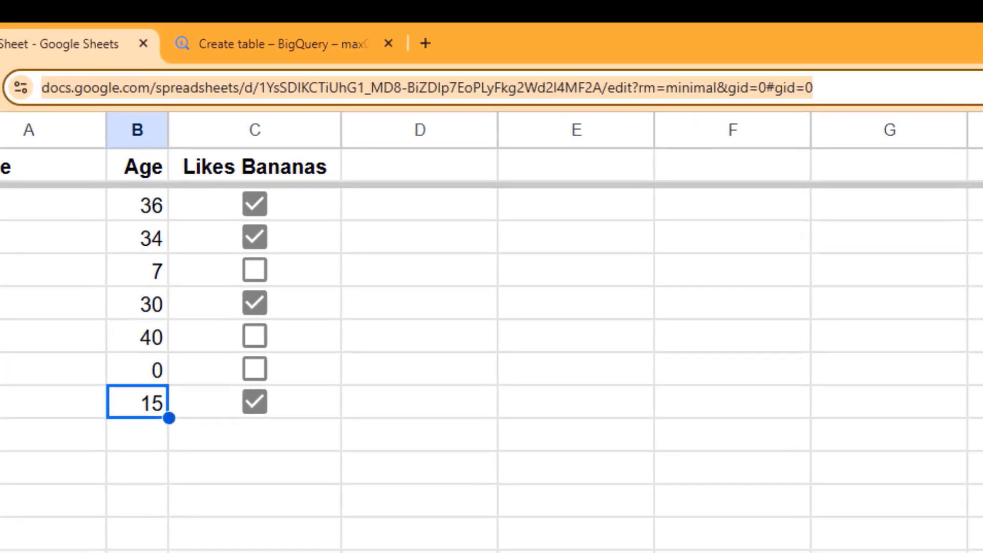
pyautogui.moveTo(659, 90); pyautogui.dragTo(38, 91)
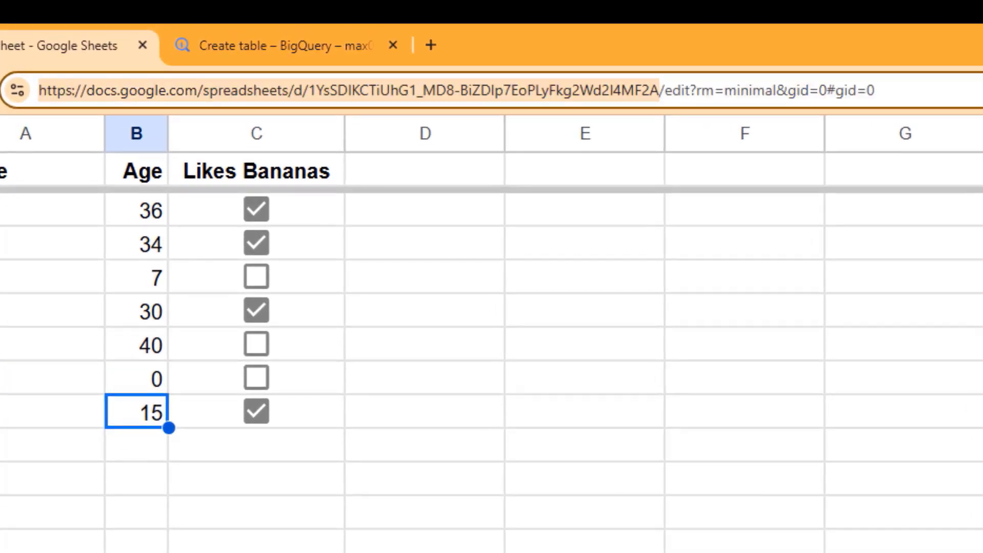
pyautogui.hotkey('ctrl', 'c')
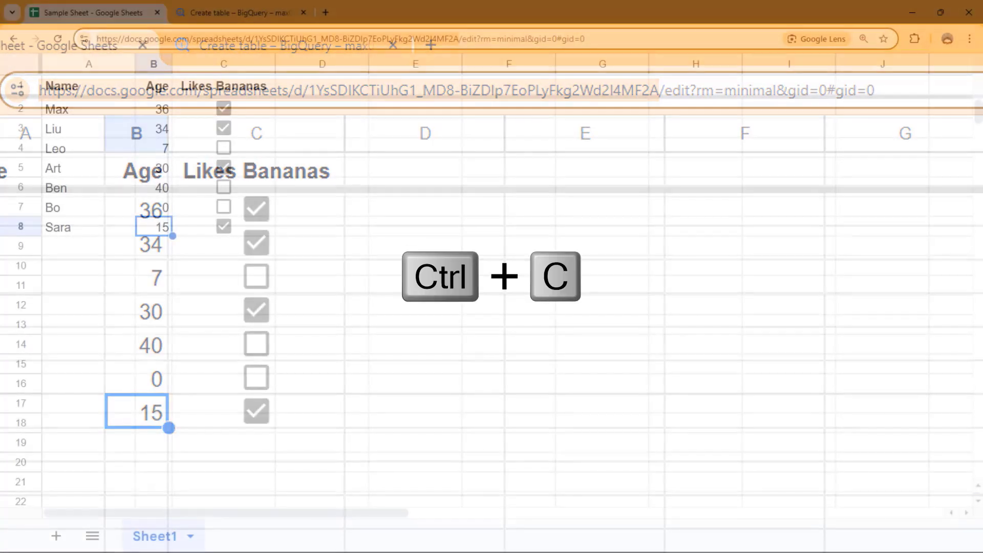
pyautogui.click(235, 13)
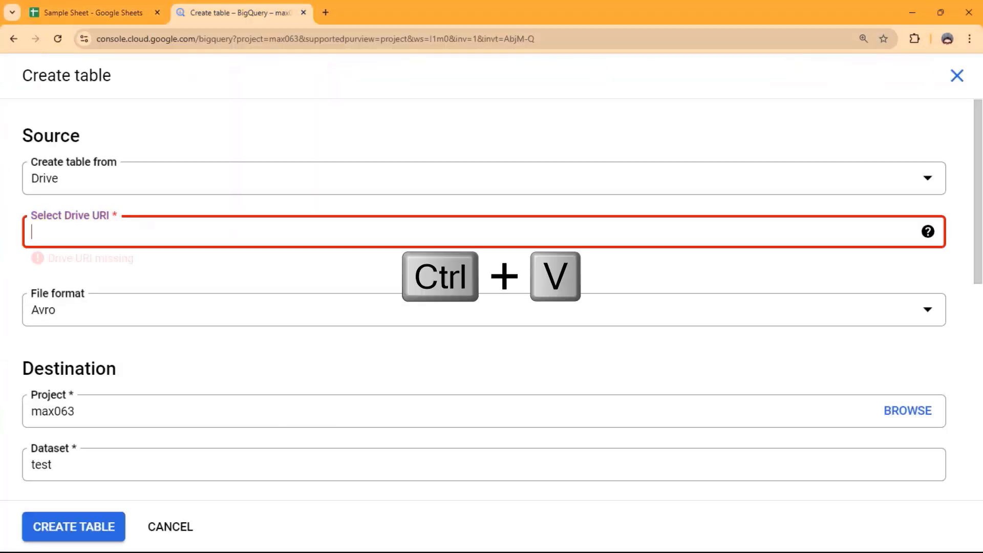
pyautogui.hotkey('ctrl', 'v')
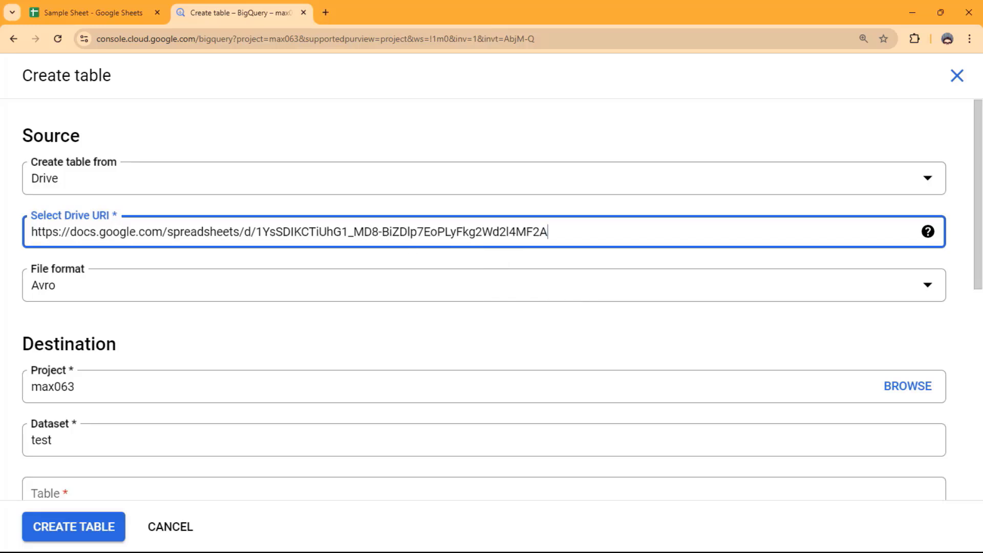
# Set the file format to Google Sheet and use the tab name Sheet1 from Sample Sheet as the sheet range.
pyautogui.click(506, 288)
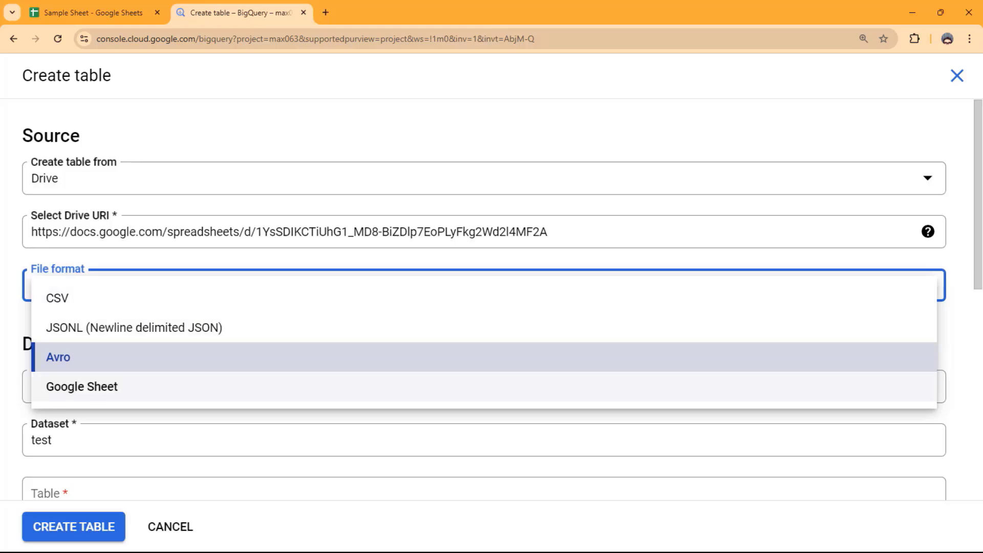
pyautogui.click(82, 387)
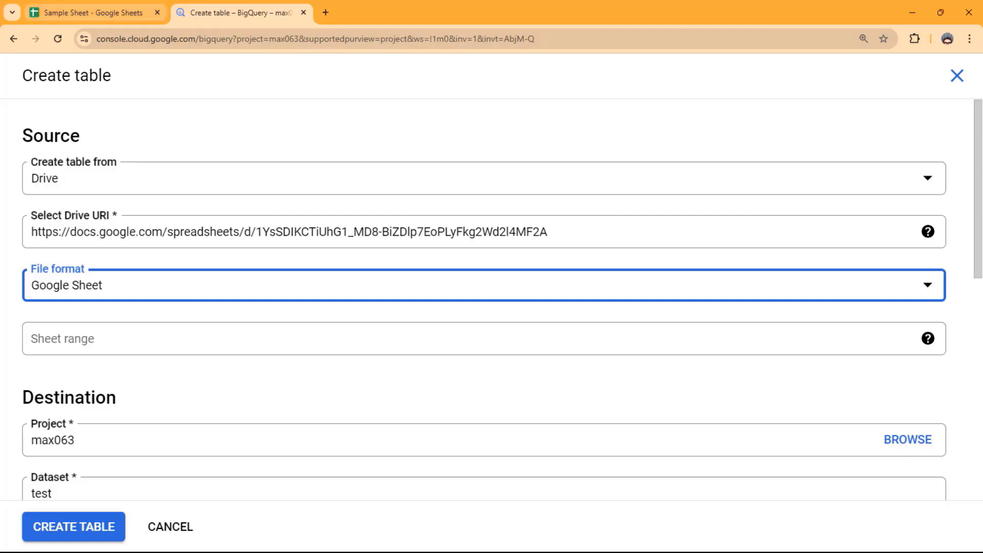
pyautogui.click(87, 13)
pyautogui.doubleClick(154, 536)
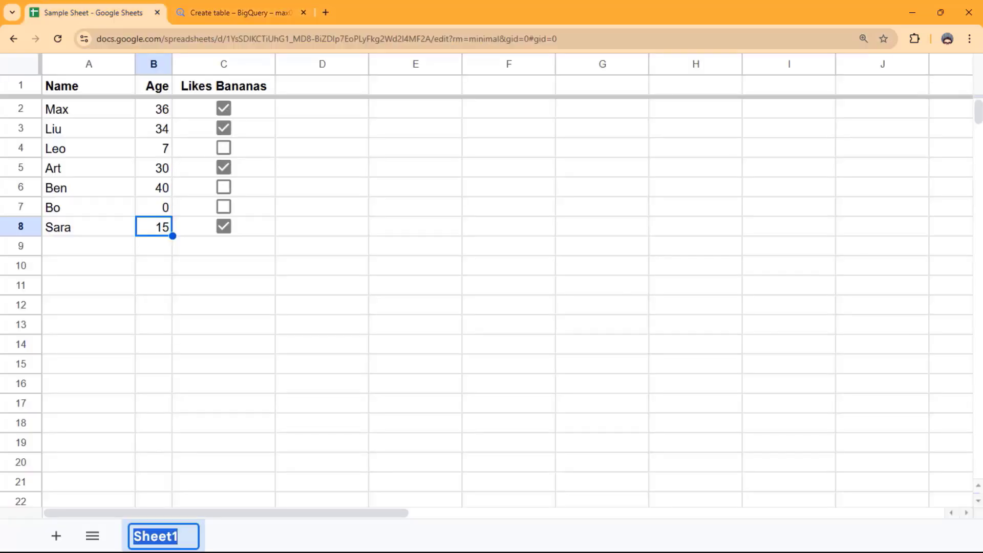
pyautogui.click(240, 12)
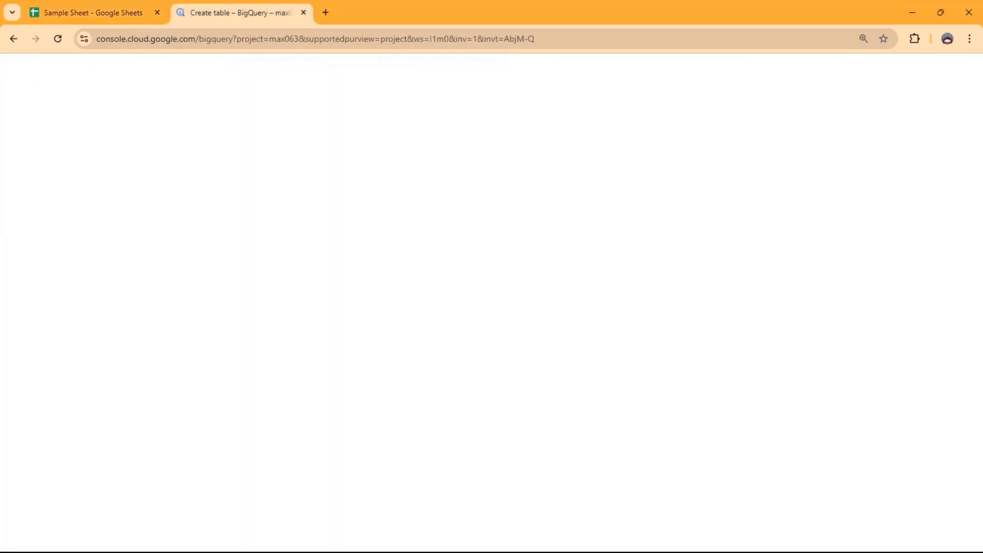
pyautogui.click(235, 338)
pyautogui.hotkey('ctrl', 'v')
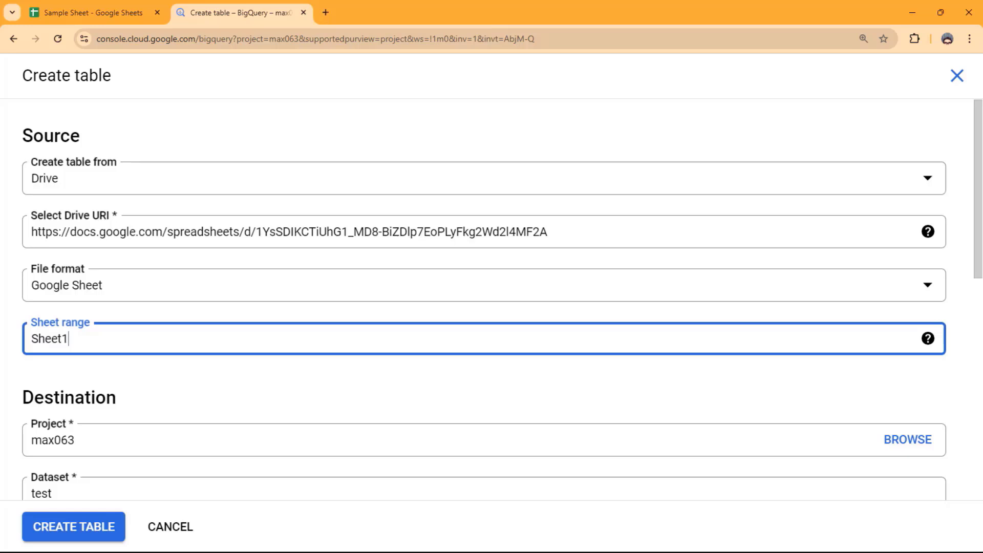
# Name the destination table people and choose External table as its type.
pyautogui.scroll(-2, 491, 299)
pyautogui.click(236, 424)
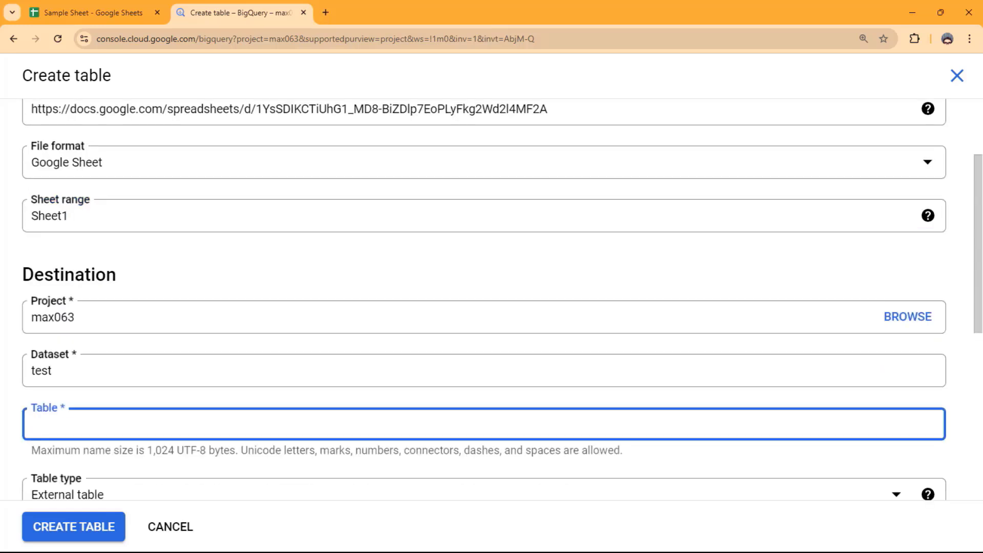
pyautogui.write('pe')
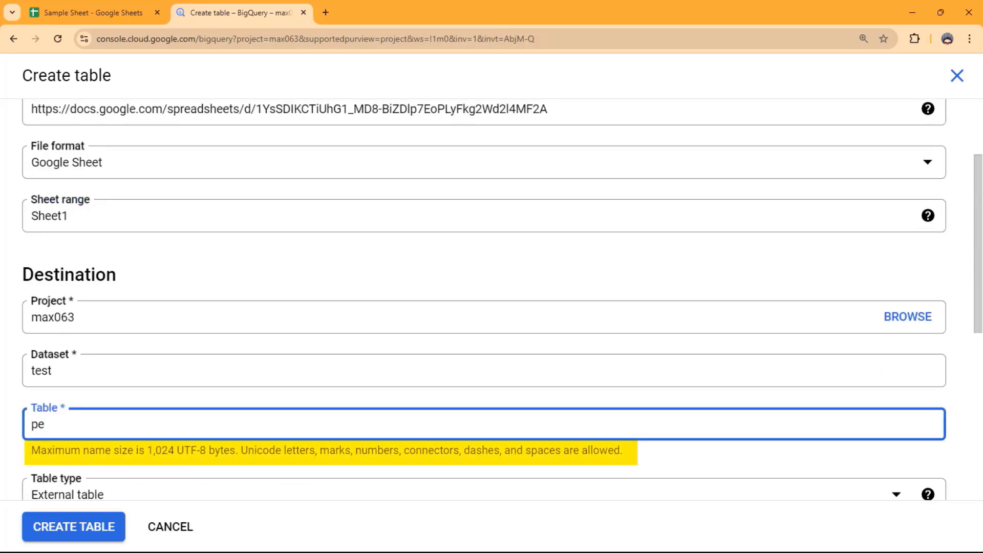
pyautogui.write('ople')
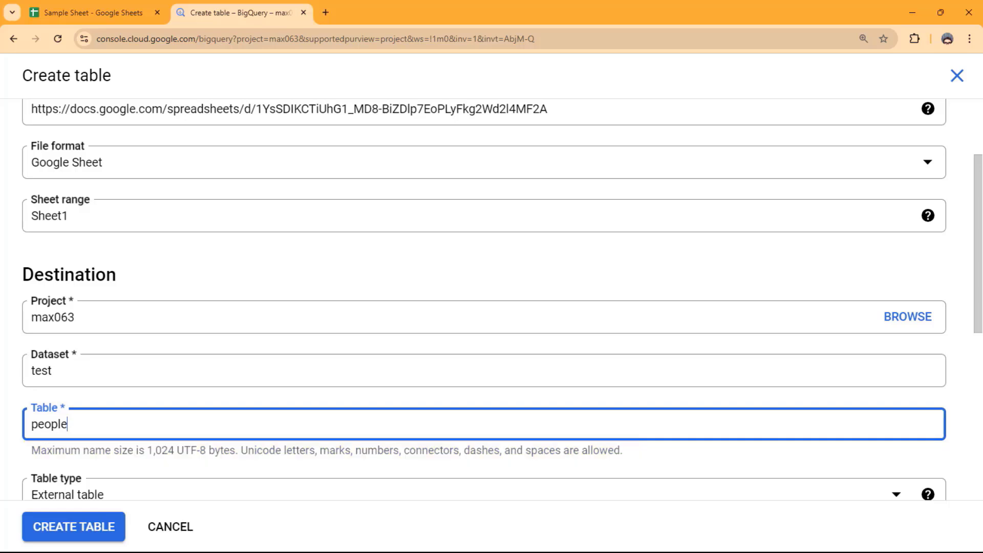
pyautogui.scroll(-2, 484, 296)
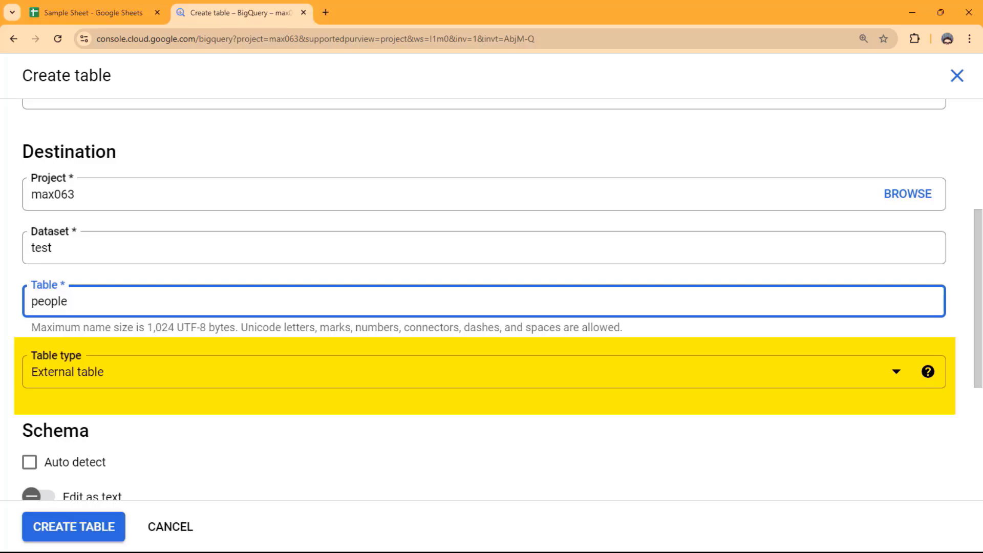
pyautogui.click(484, 372)
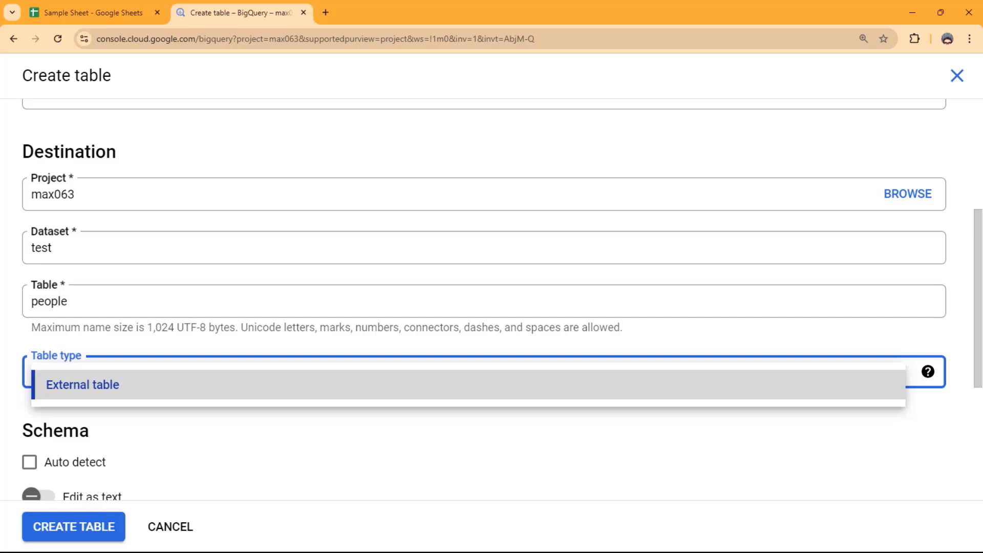
pyautogui.click(82, 385)
# Add a name field of type STRING and an age field of type NUMERIC to the table schema.
pyautogui.scroll(-2, 483, 307)
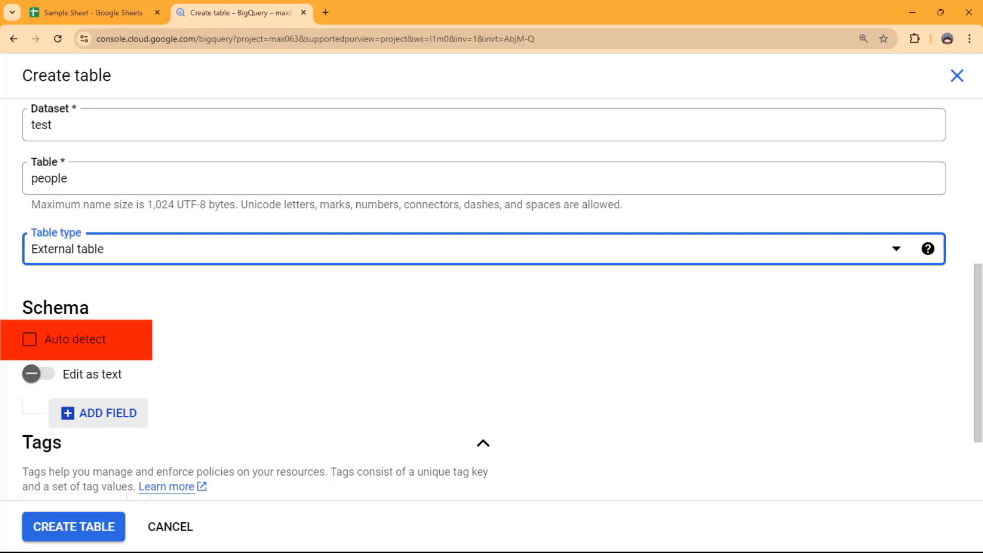
pyautogui.scroll(-2, 98, 413)
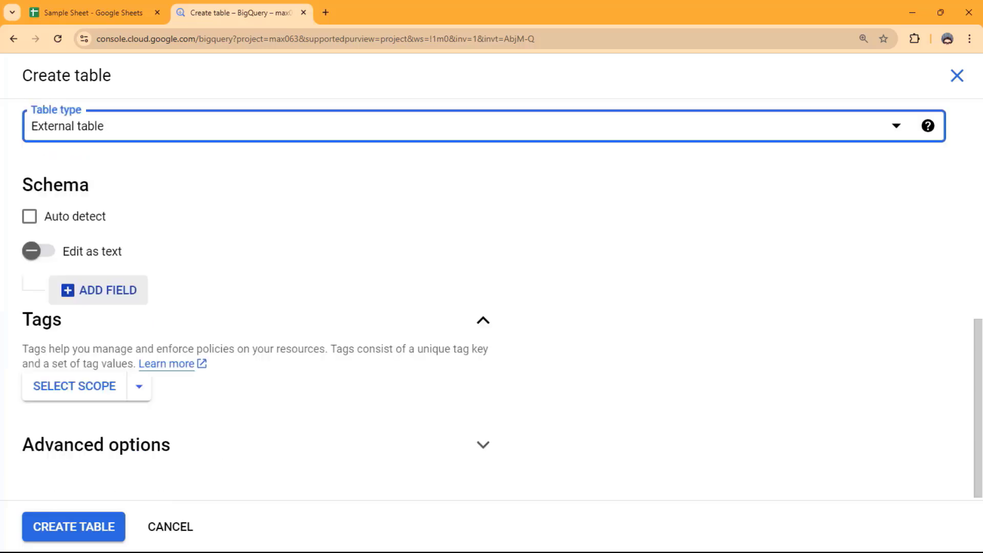
pyautogui.click(99, 290)
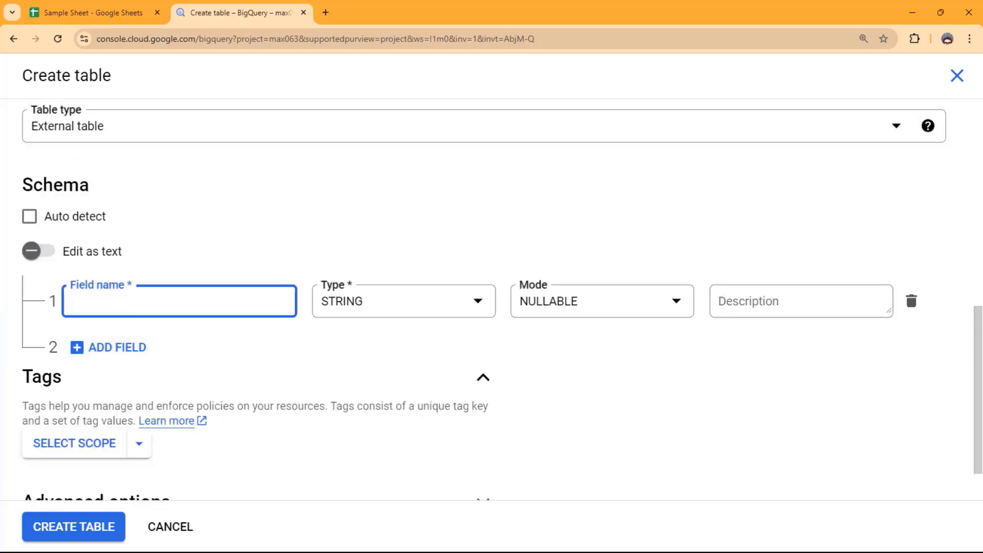
pyautogui.write('name')
pyautogui.click(108, 347)
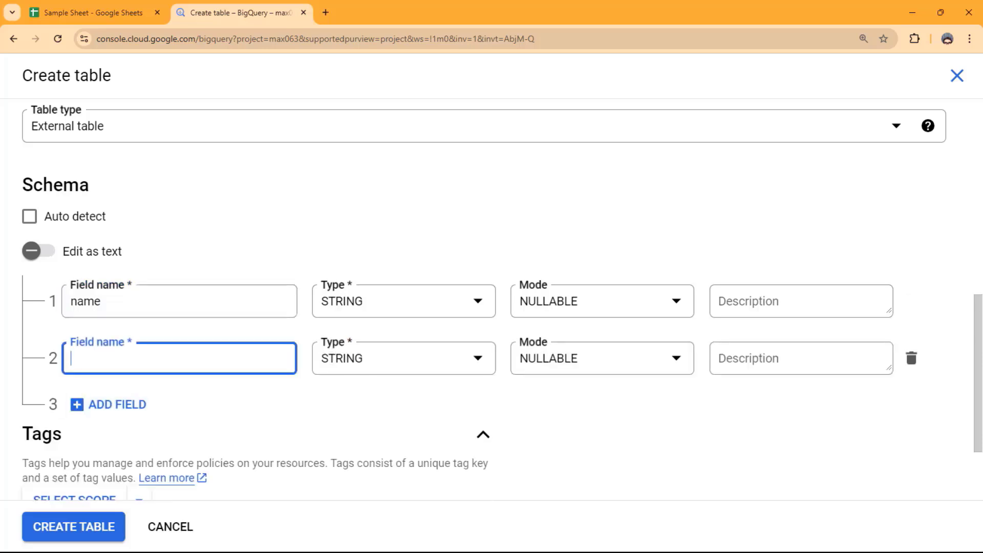
pyautogui.write('age')
pyautogui.click(404, 358)
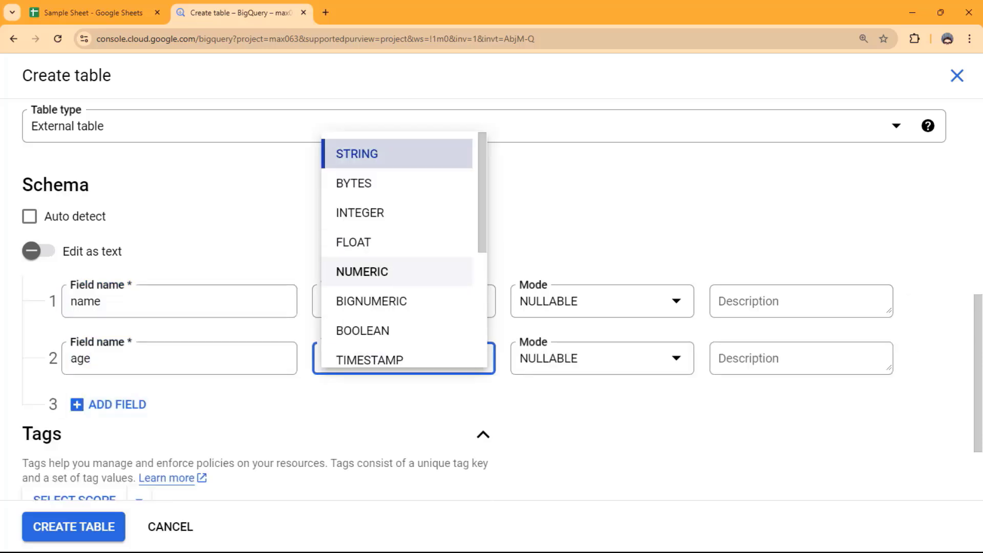
pyautogui.click(401, 270)
# Add a third schema field like_bananas with the type BOOLEAN.
pyautogui.click(110, 404)
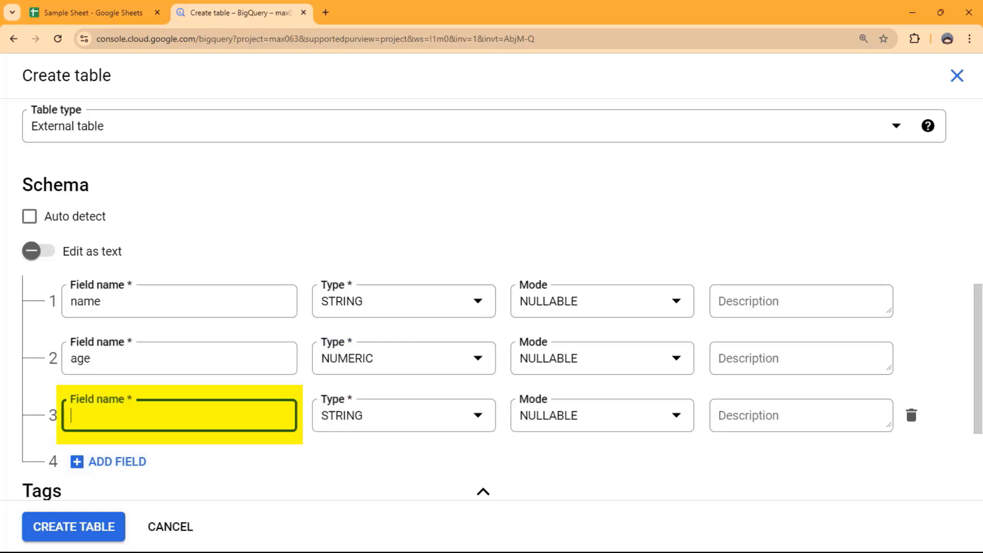
pyautogui.write('like_bananas')
pyautogui.click(403, 415)
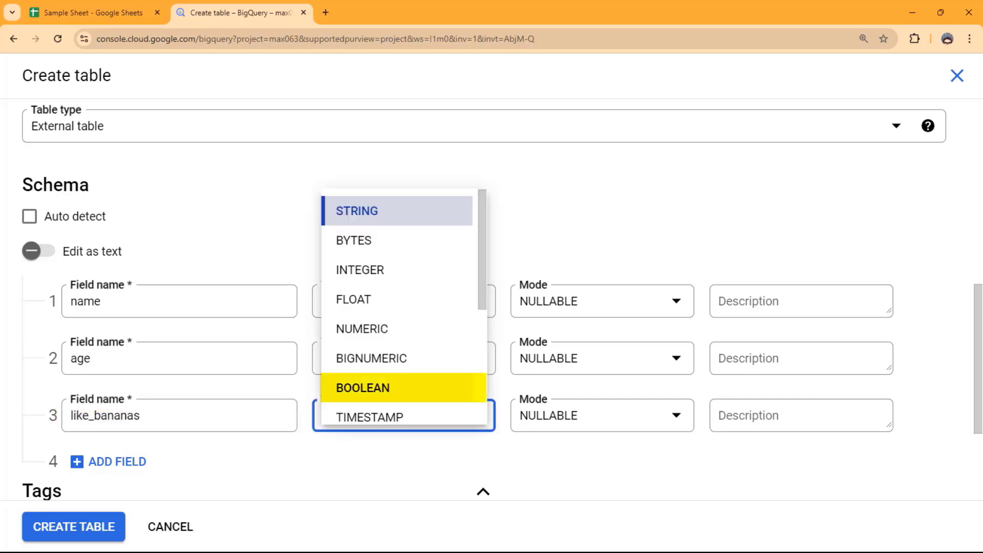
pyautogui.click(363, 388)
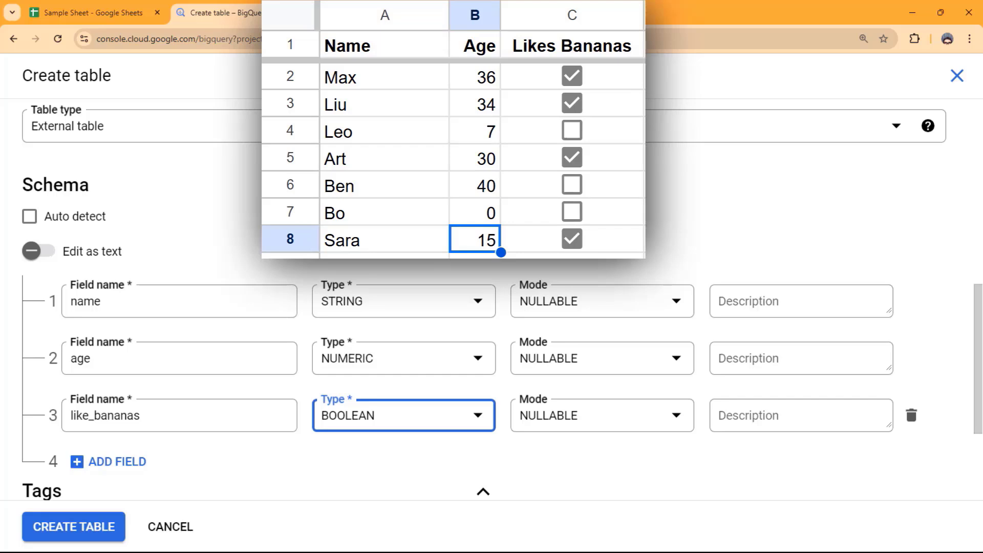
# Set the header rows to skip to 1 in the advanced options and create the table.
pyautogui.scroll(-3, 501, 299)
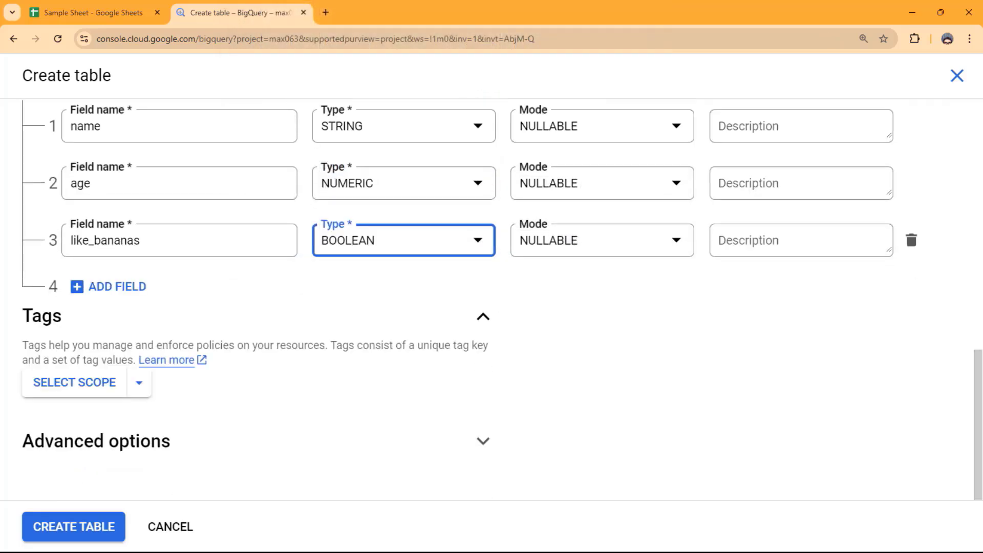
pyautogui.click(483, 441)
pyautogui.scroll(-2, 482, 359)
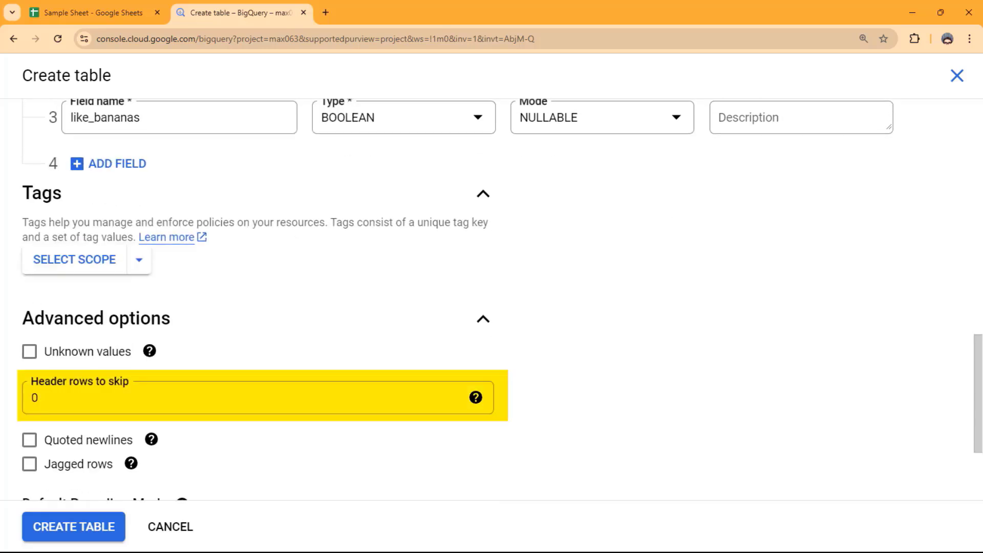
pyautogui.click(251, 398)
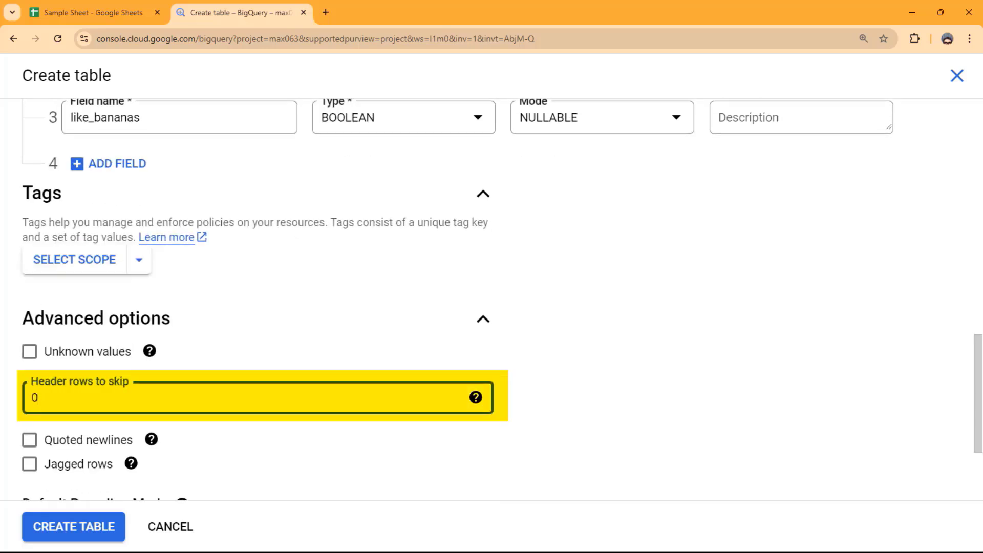
pyautogui.press('BackSpace')
pyautogui.write('1')
pyautogui.scroll(-2, 491, 297)
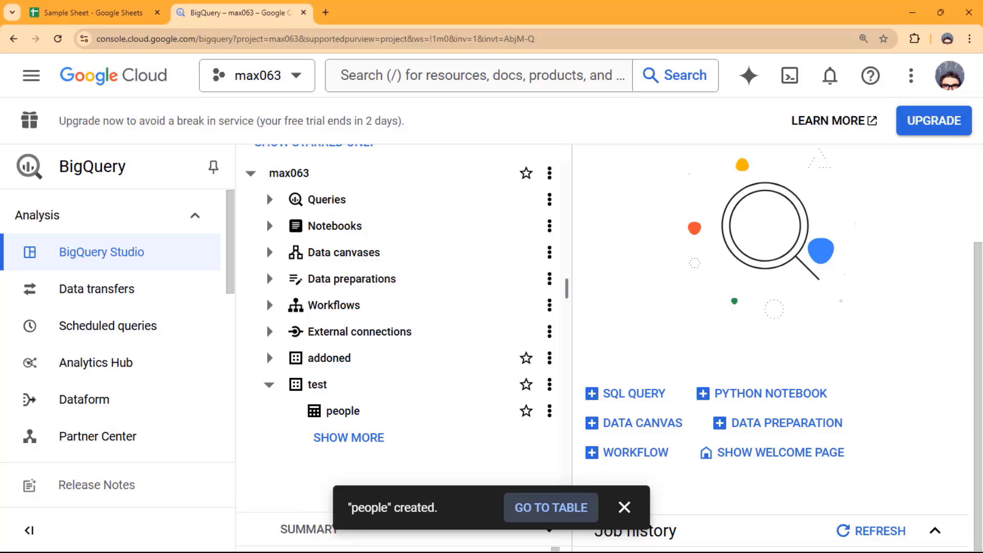
# Open the new people table and run a query selecting all columns from max063.test.people with a limit of 1000.
pyautogui.click(550, 507)
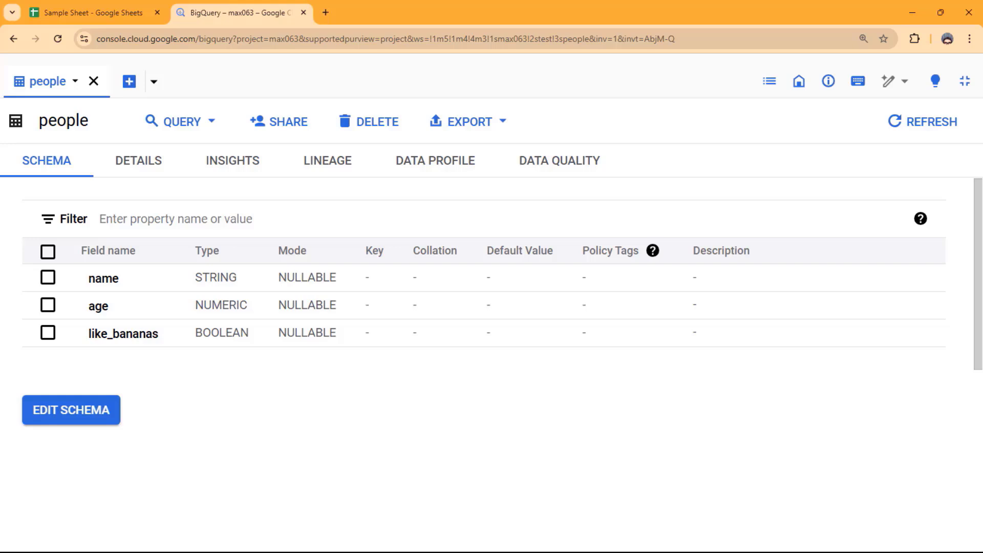
pyautogui.click(214, 124)
pyautogui.click(203, 160)
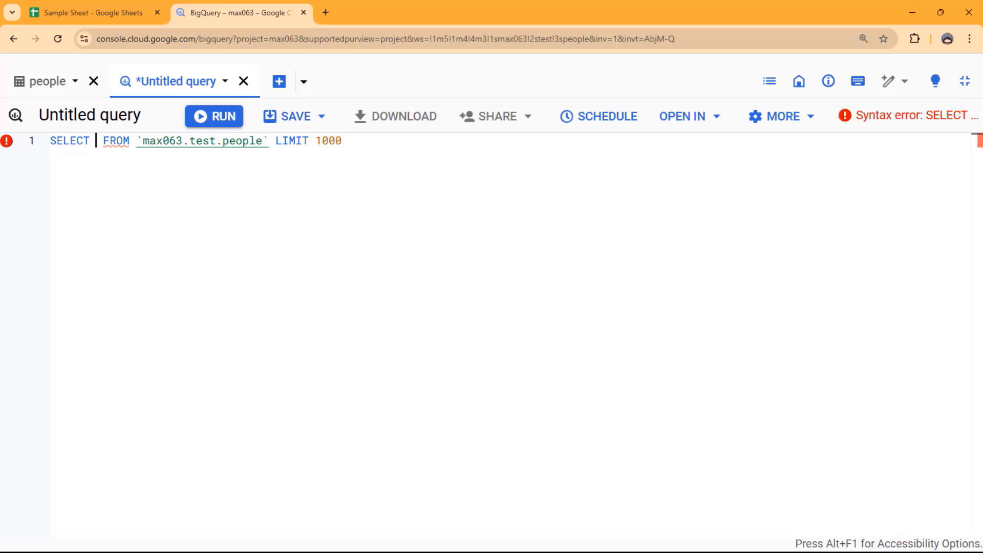
pyautogui.write('*')
pyautogui.hotkey('ctrl', 'Return')
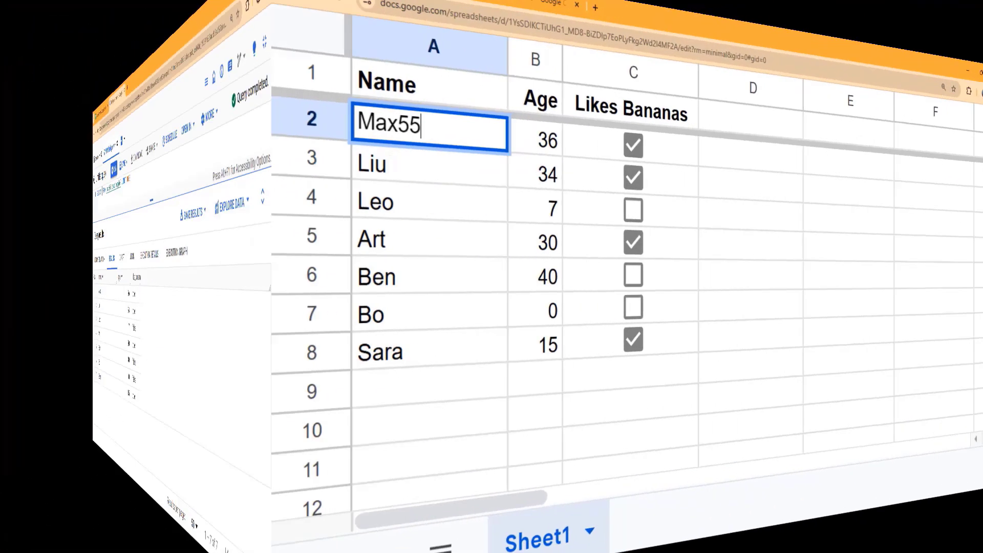
# Append 5555 to the name in cell A2 of Sheet1 and rerun the people query in BigQuery.
pyautogui.write('5555')
pyautogui.press('Tab')
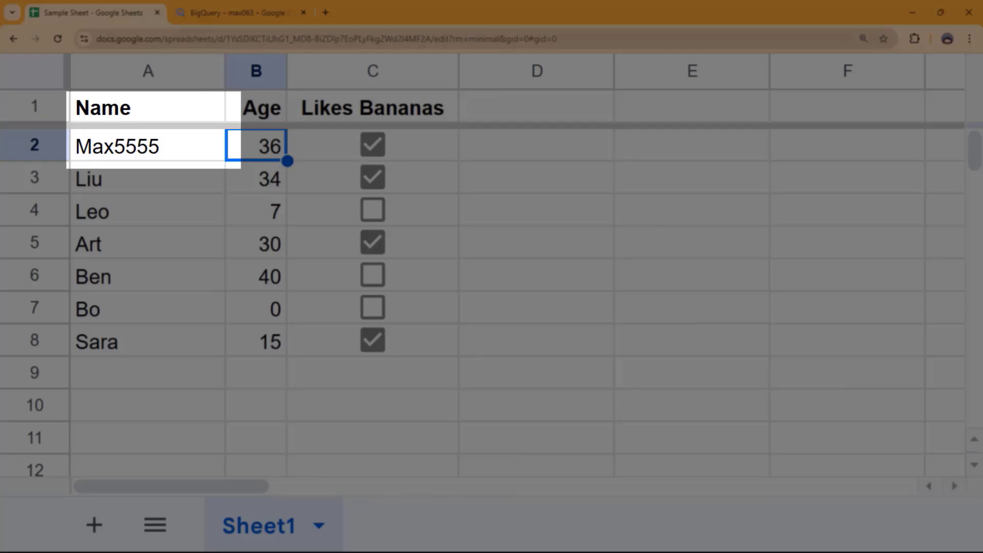
pyautogui.hotkey('ctrl', 'Return')
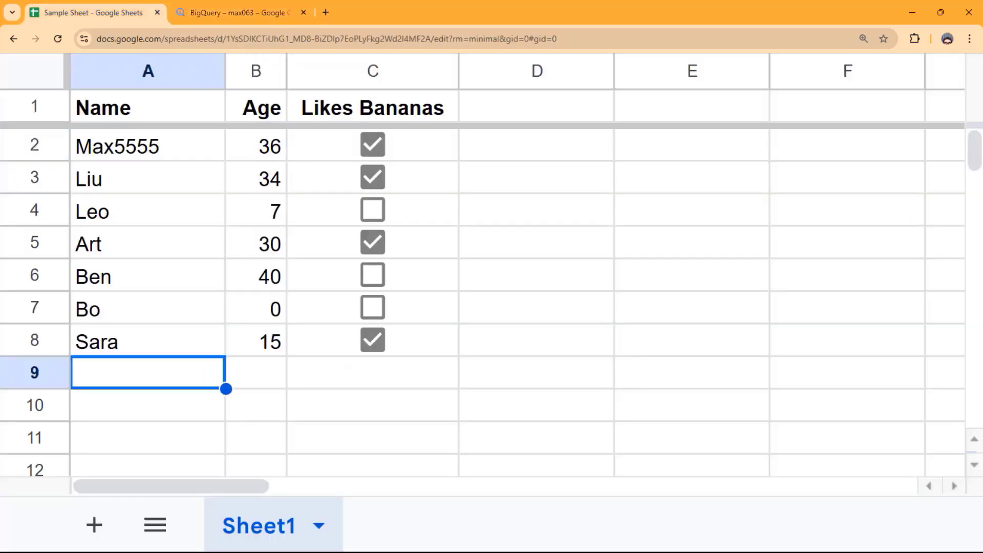
# Fill row 9 of Sheet1 with the name Boooo, age 1000 and 500 under Likes Bananas, and rerun the people query in BigQuery.
pyautogui.write('Boooo')
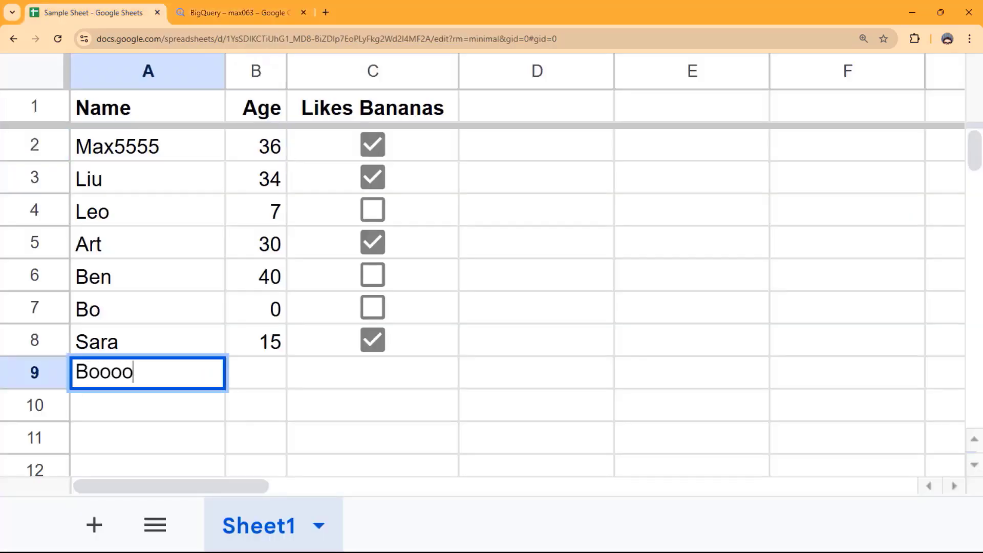
pyautogui.press('Tab')
pyautogui.write('1000')
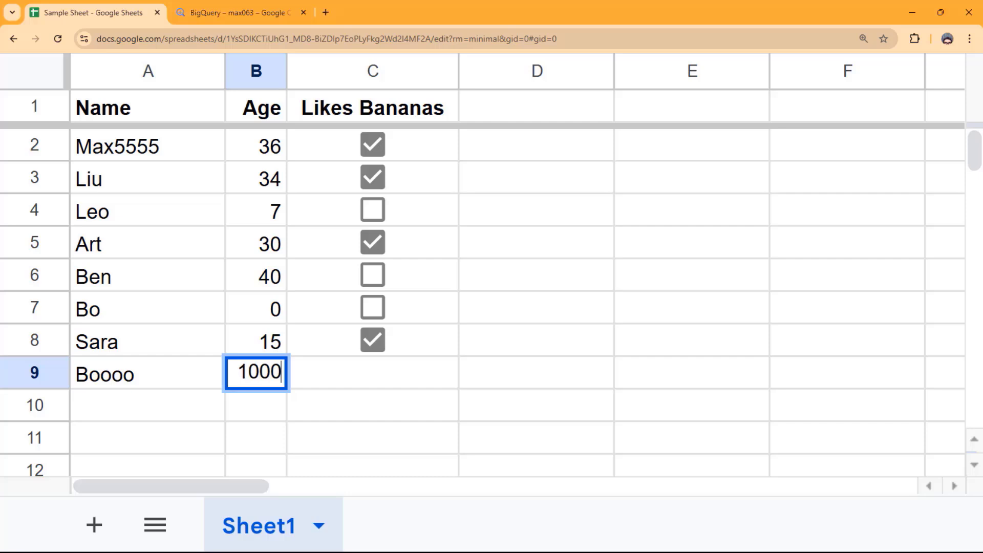
pyautogui.press('Tab')
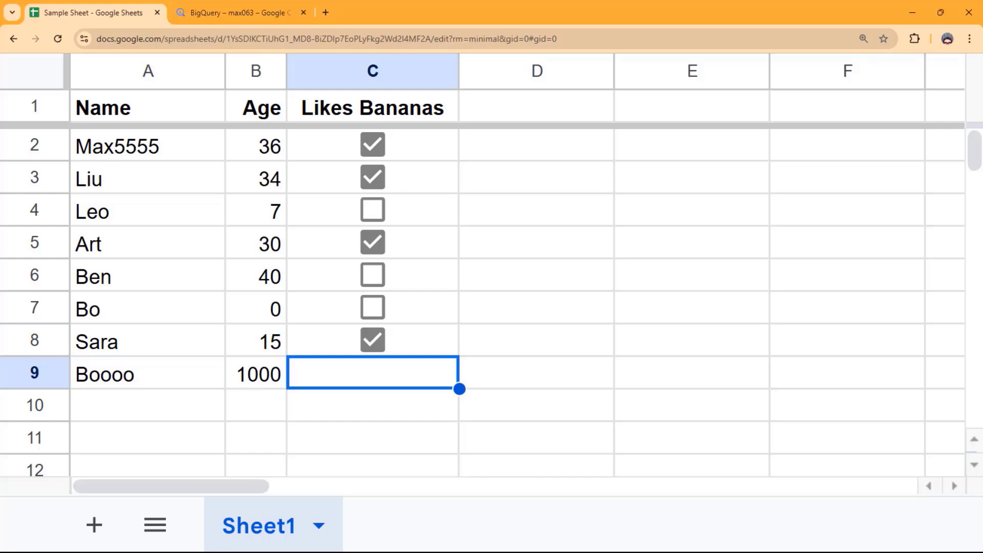
pyautogui.write('500')
pyautogui.press('Tab')
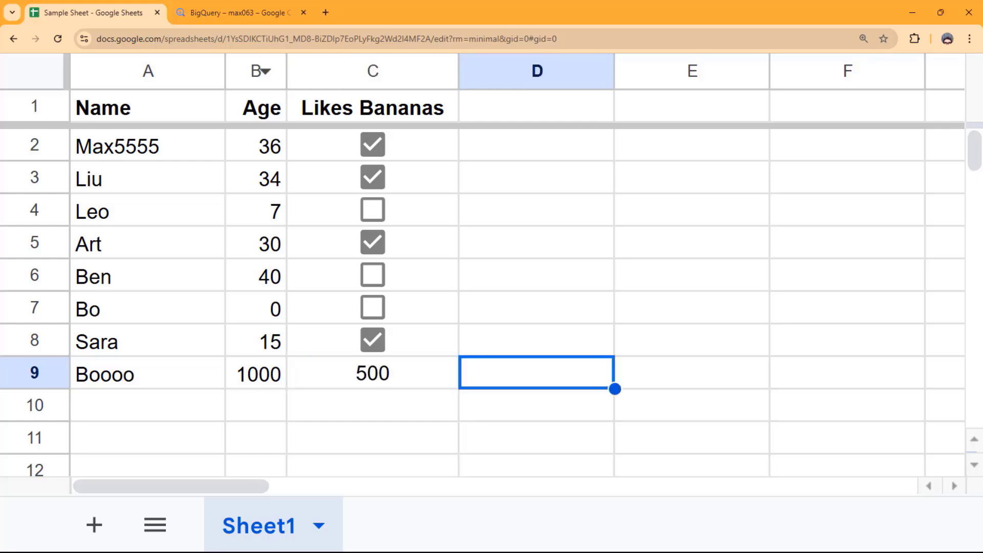
pyautogui.click(239, 12)
pyautogui.click(214, 116)
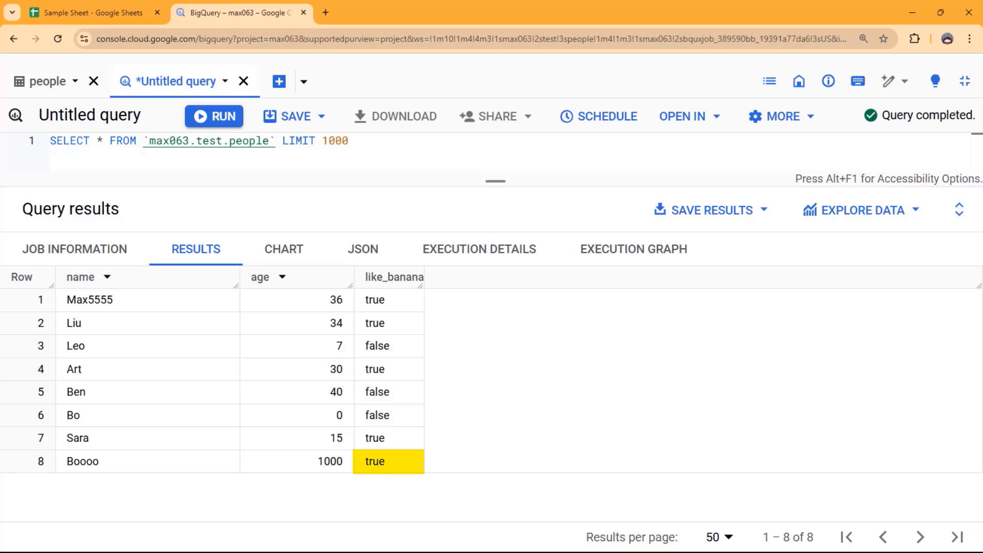
# Replace the Likes Bananas value in row 9 of Sheet1 with Booo and rerun the people query in BigQuery.
pyautogui.click(93, 13)
pyautogui.click(373, 372)
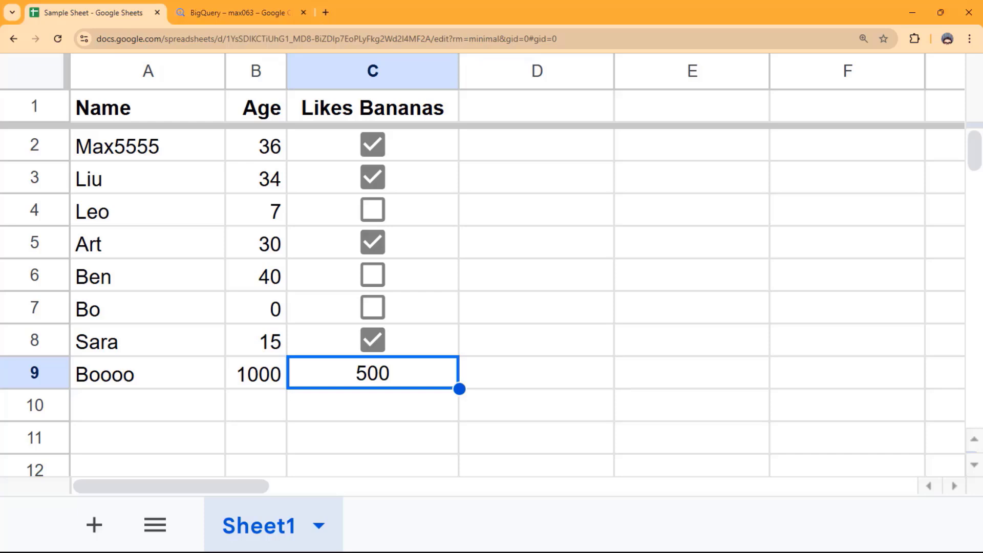
pyautogui.write('Booo')
pyautogui.press('Tab')
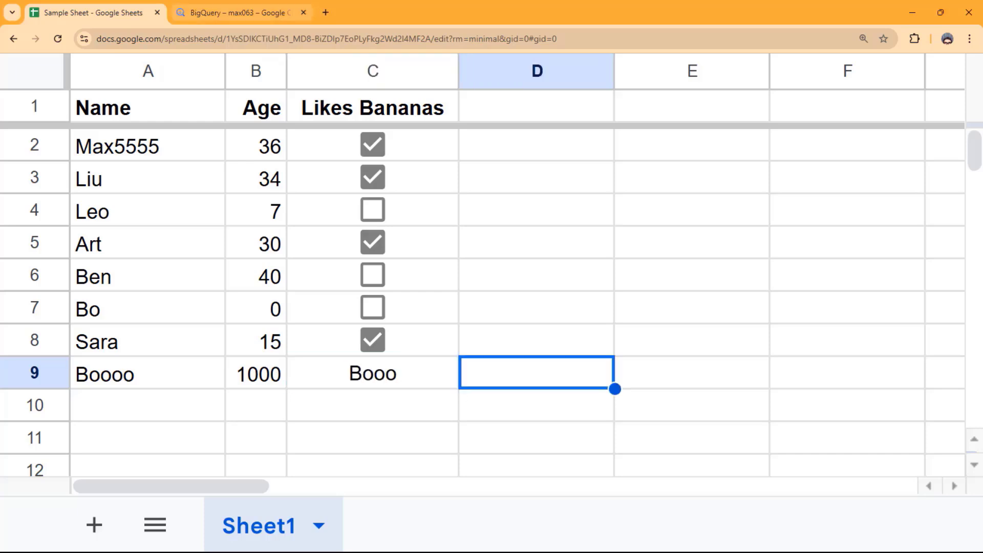
pyautogui.click(239, 13)
pyautogui.click(214, 117)
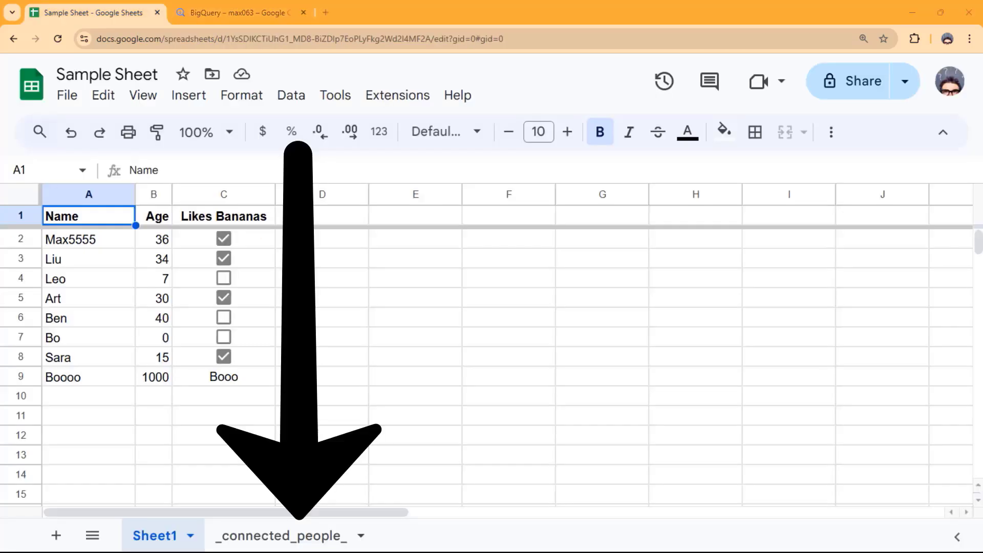
# Examine how the formula in C2 of the _connected_people_ sheet filters the Likes Bananas values for TRUE or FALSE, and check cell C9.
pyautogui.click(224, 257)
pyautogui.click(240, 239)
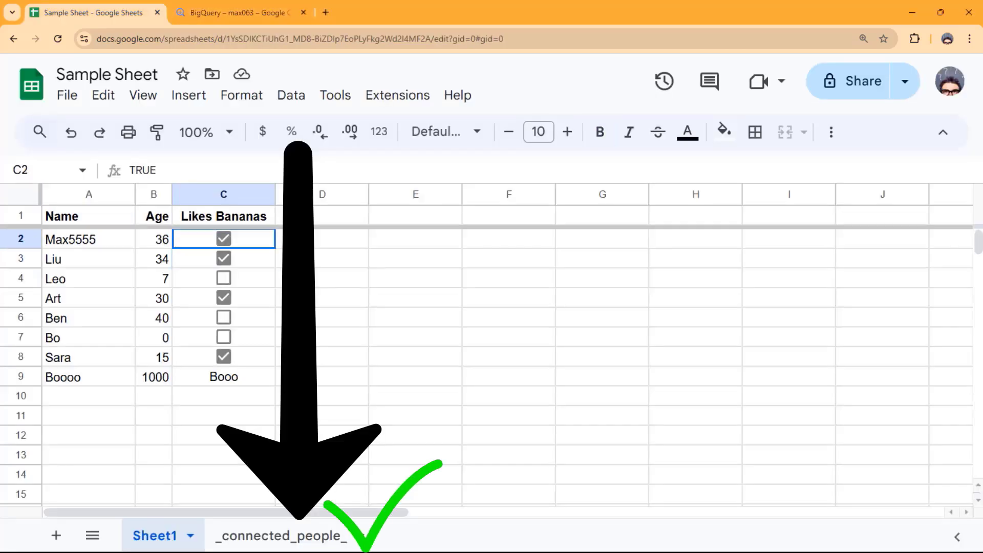
pyautogui.click(223, 216)
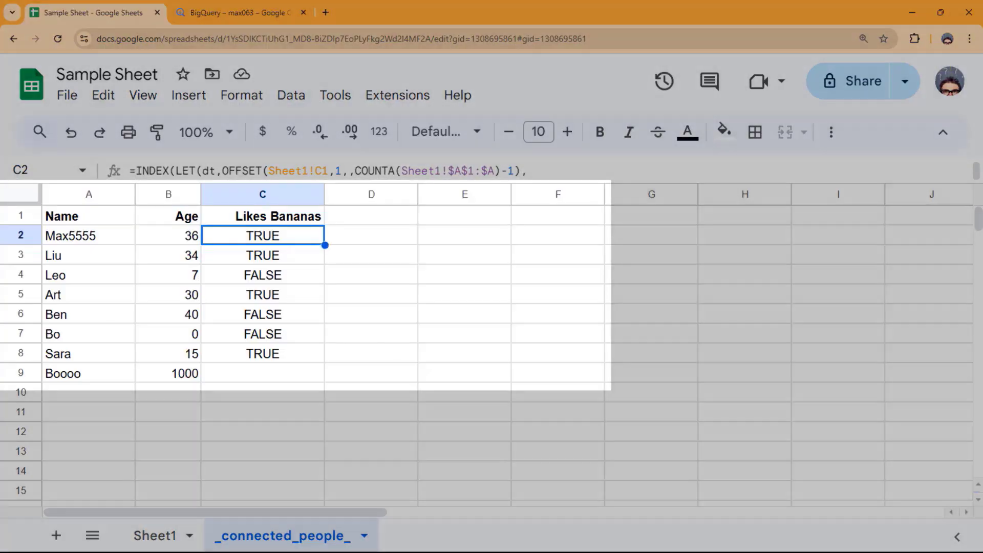
pyautogui.press('F2')
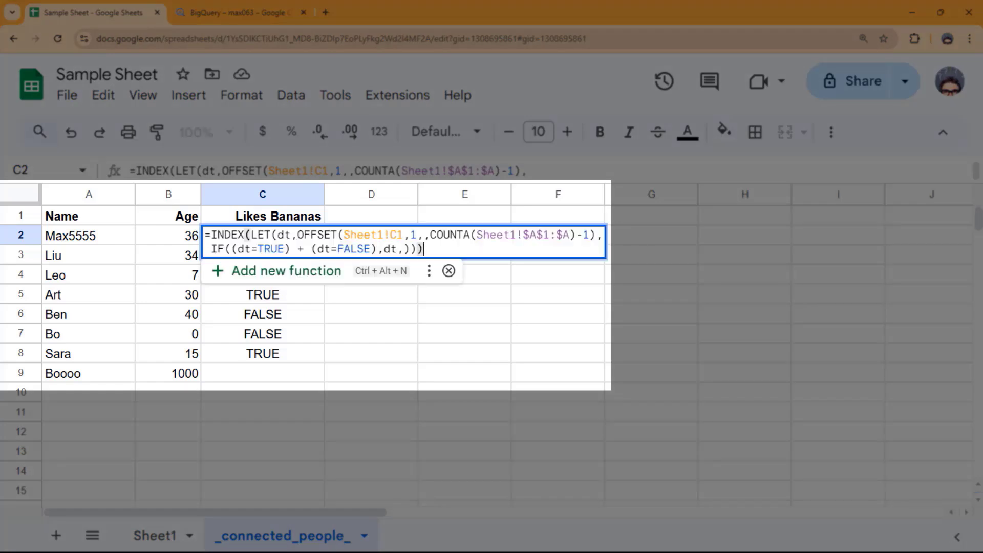
pyautogui.moveTo(211, 249); pyautogui.dragTo(370, 249)
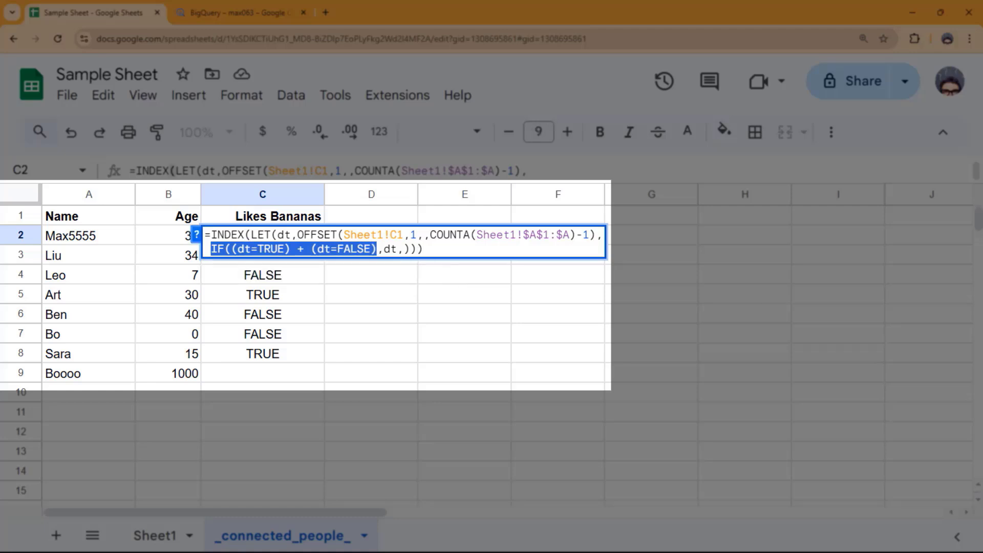
pyautogui.moveTo(383, 249); pyautogui.dragTo(423, 249)
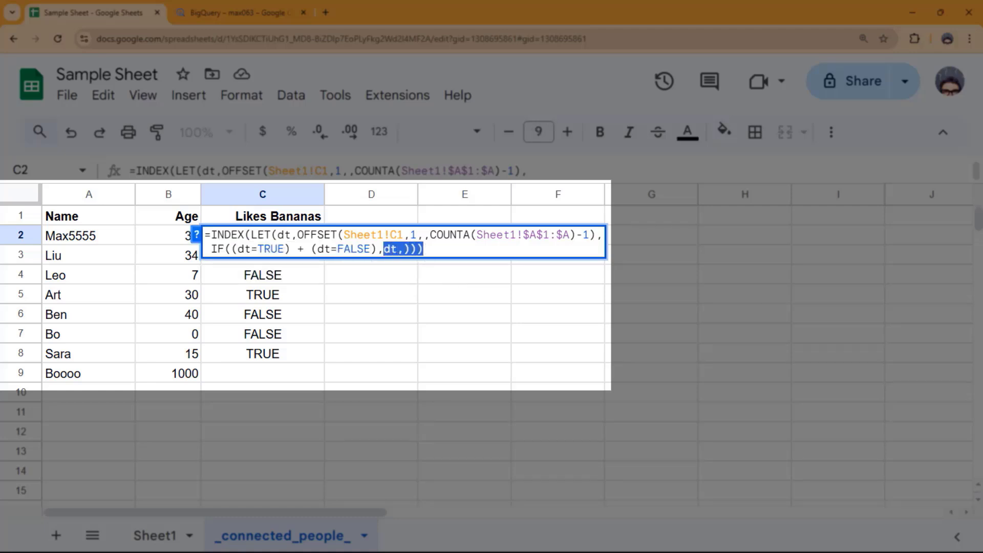
pyautogui.press('Tab')
pyautogui.click(262, 373)
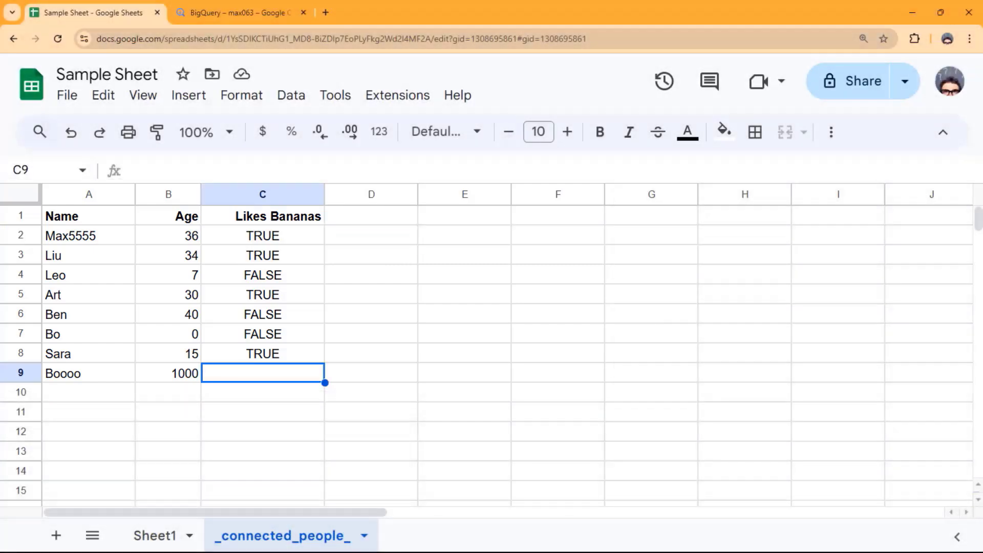
# Fill the checkbox from C8 down into C9 on Sheet1 and return to the _connected_people_ sheet.
pyautogui.click(155, 535)
pyautogui.click(224, 377)
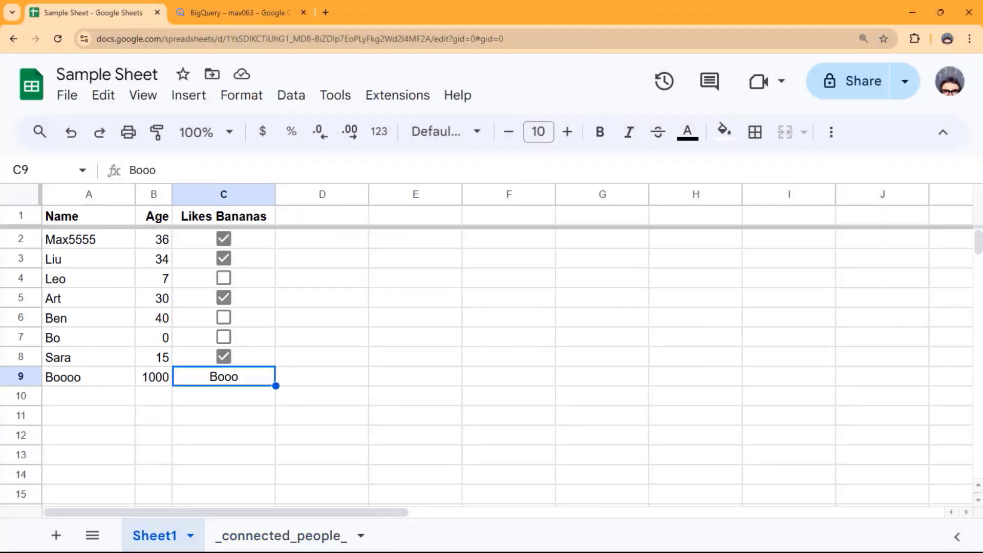
pyautogui.moveTo(246, 357); pyautogui.dragTo(246, 376)
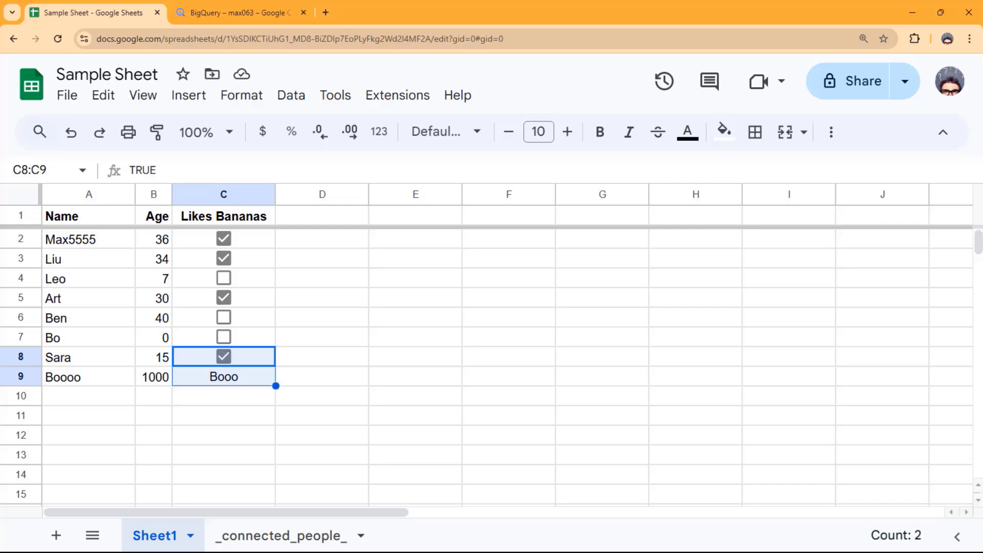
pyautogui.hotkey('ctrl', 'd')
pyautogui.click(280, 535)
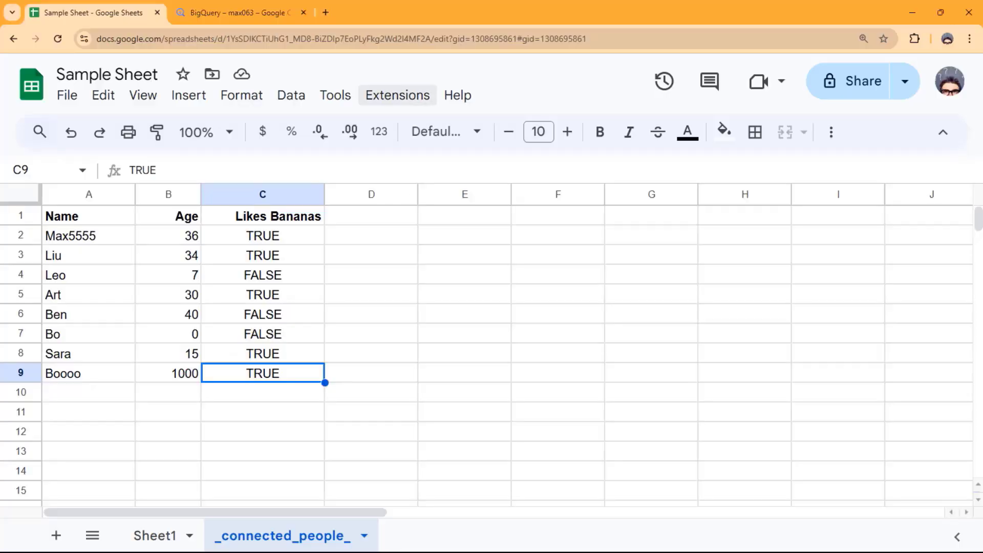
# Start a Cooltables Sheet to BigQuery task with the _connected_people_ sheet, project max063 and dataset test.
pyautogui.click(397, 95)
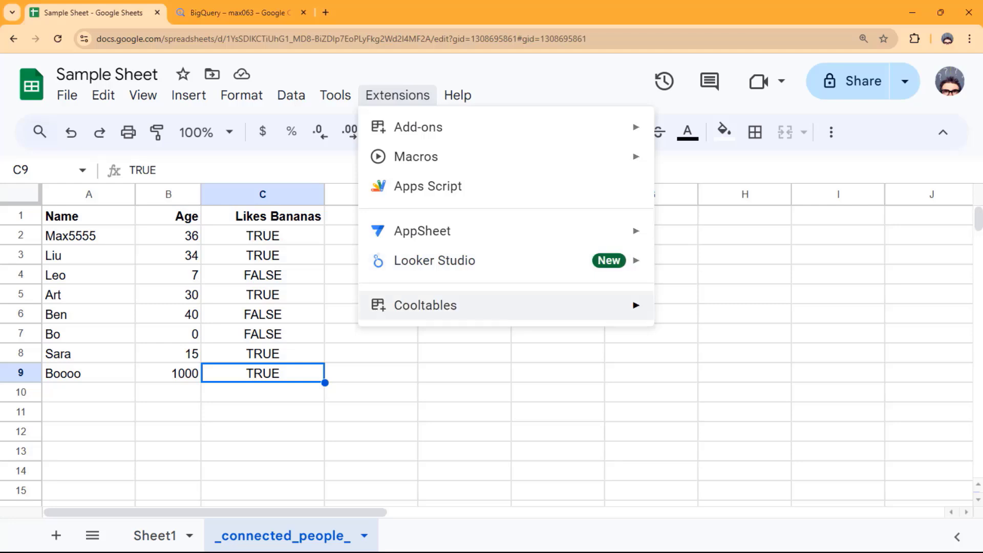
pyautogui.moveTo(461, 305)
pyautogui.click(709, 312)
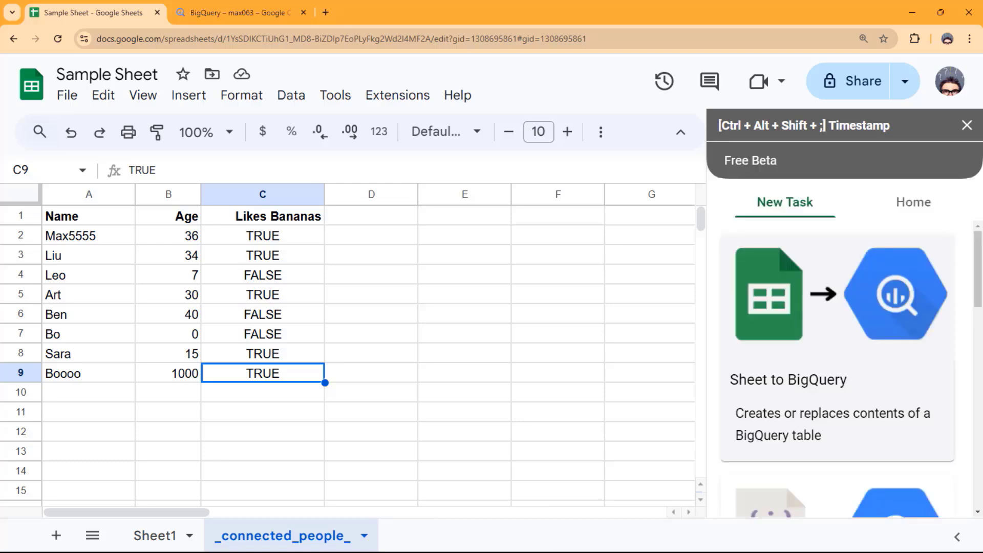
pyautogui.click(836, 348)
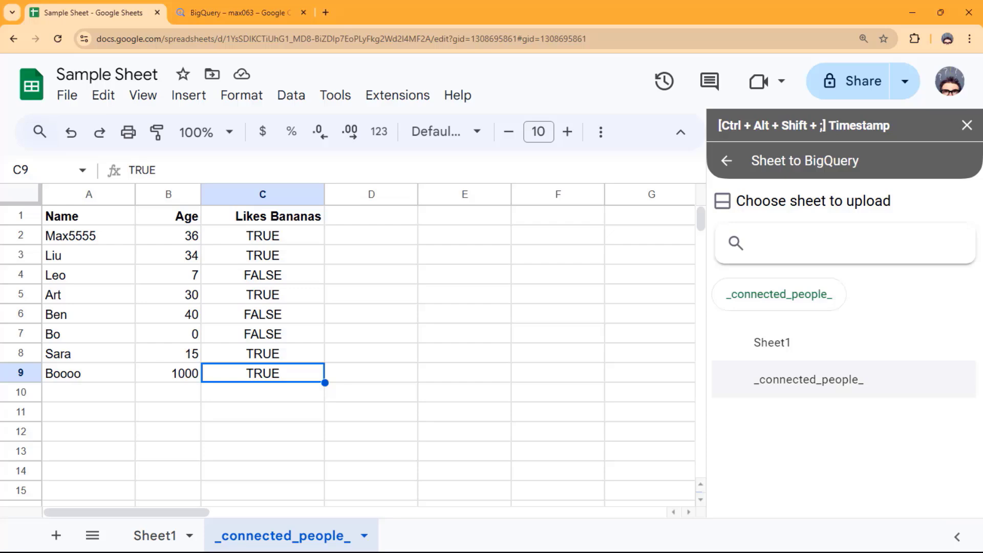
pyautogui.click(808, 380)
pyautogui.click(750, 359)
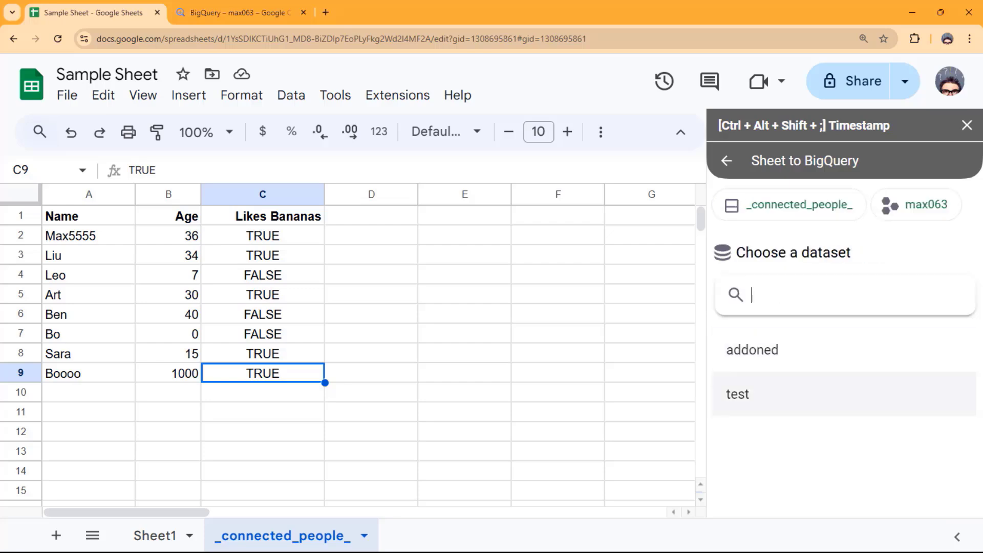
pyautogui.click(737, 392)
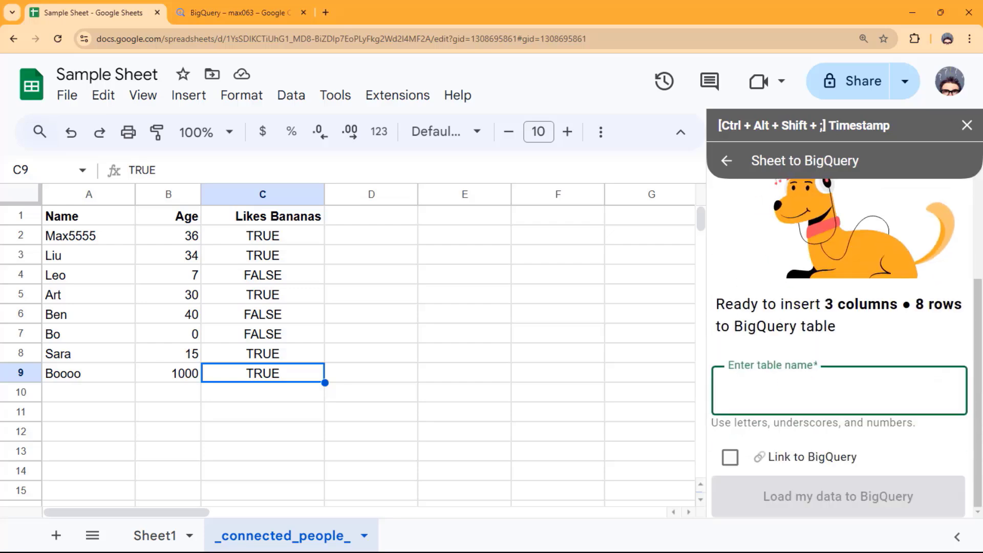
# Name the table connected people, enable Link to BigQuery and load the sheet data.
pyautogui.write('connected ')
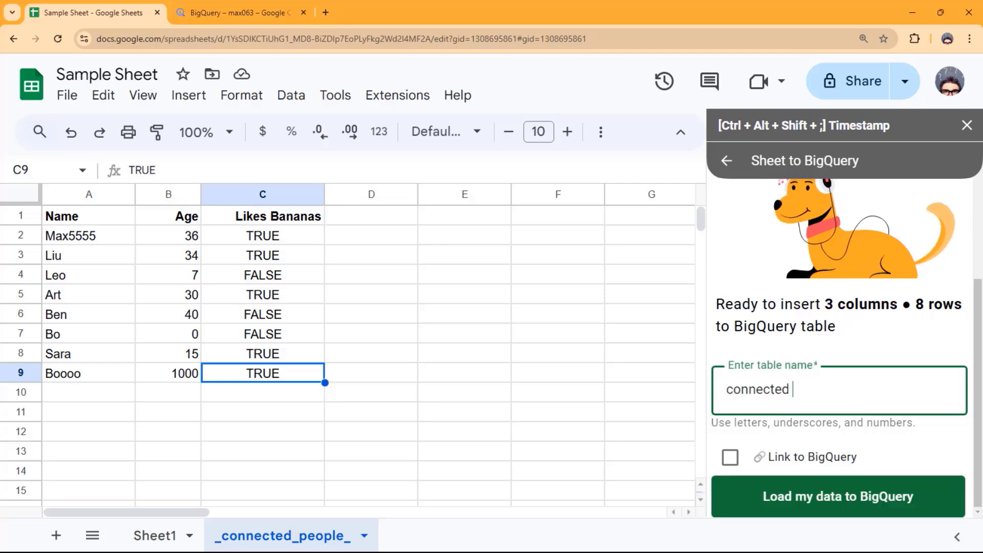
pyautogui.write('people')
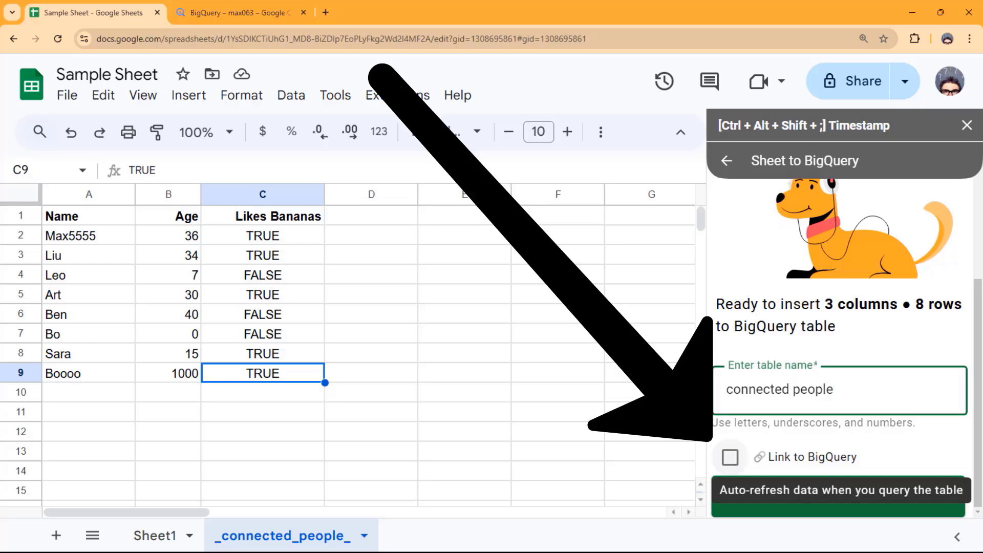
pyautogui.click(730, 456)
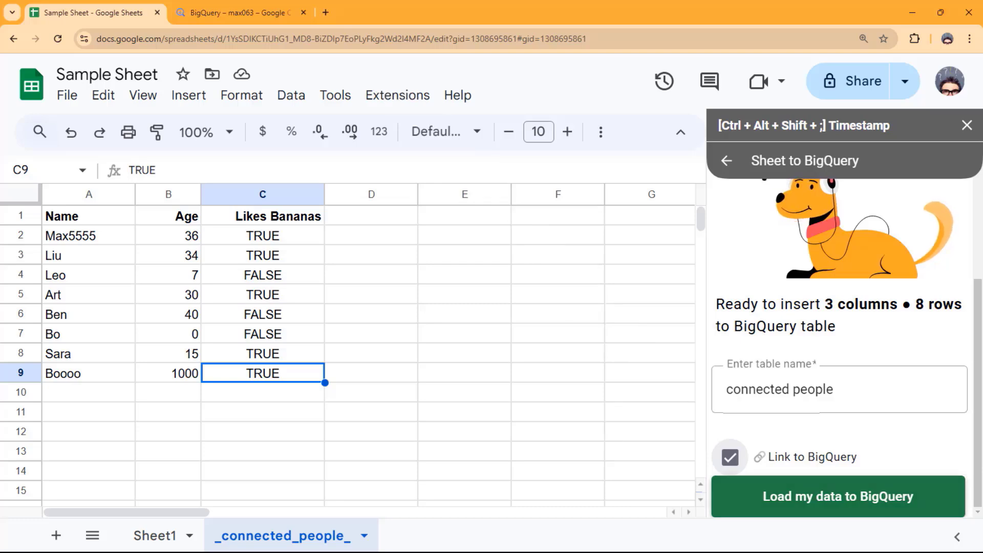
pyautogui.click(838, 496)
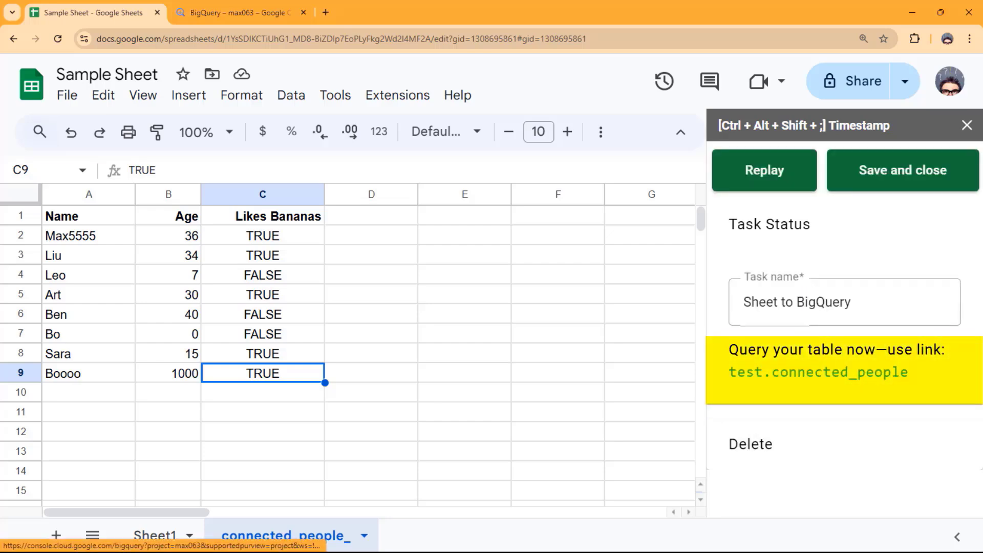
# Open the new test.connected_people table in BigQuery and run a query selecting all its columns.
pyautogui.click(870, 372)
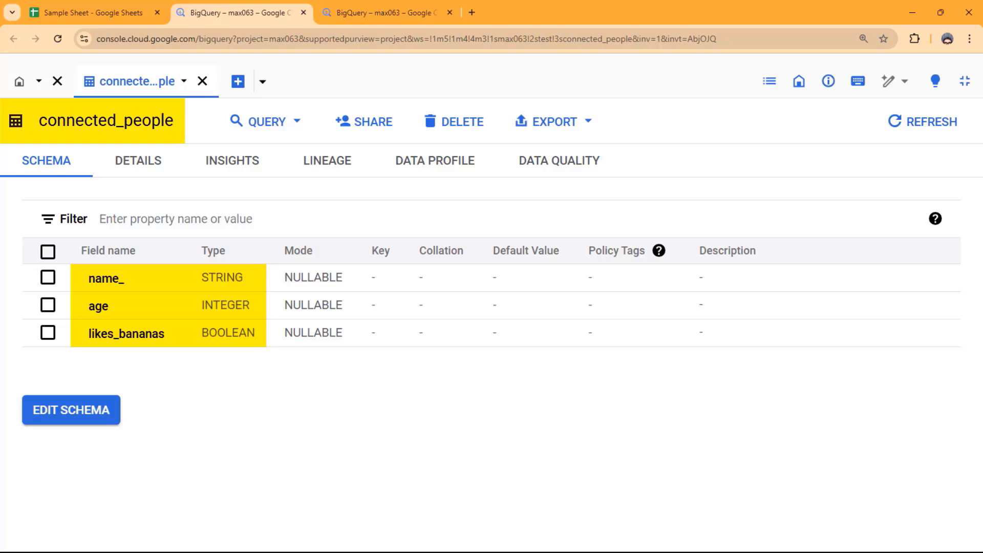
pyautogui.click(266, 122)
pyautogui.click(264, 159)
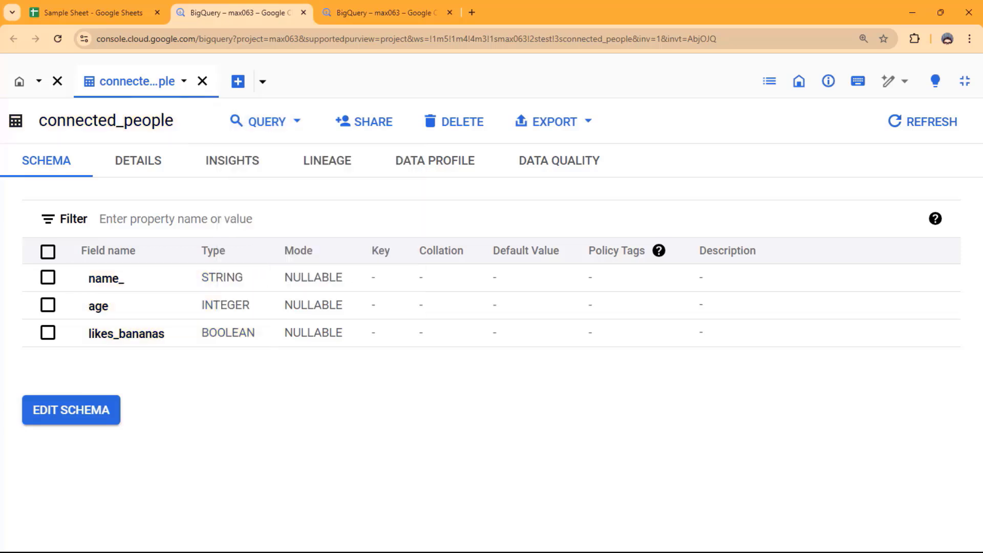
pyautogui.write('*')
pyautogui.hotkey('ctrl', 'Return')
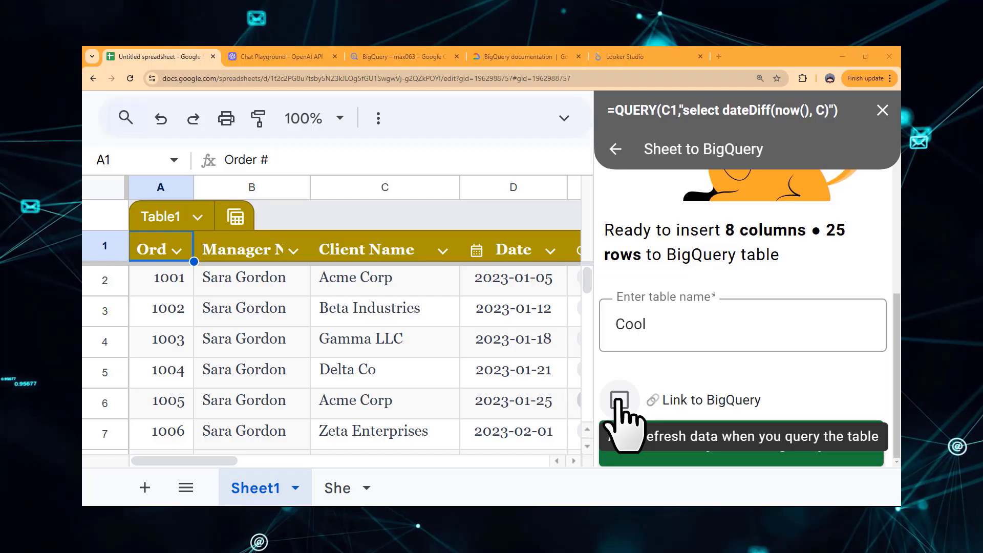
# Enable Link to BigQuery for the Sheet to BigQuery upload of the table named Cool.
pyautogui.click(619, 400)
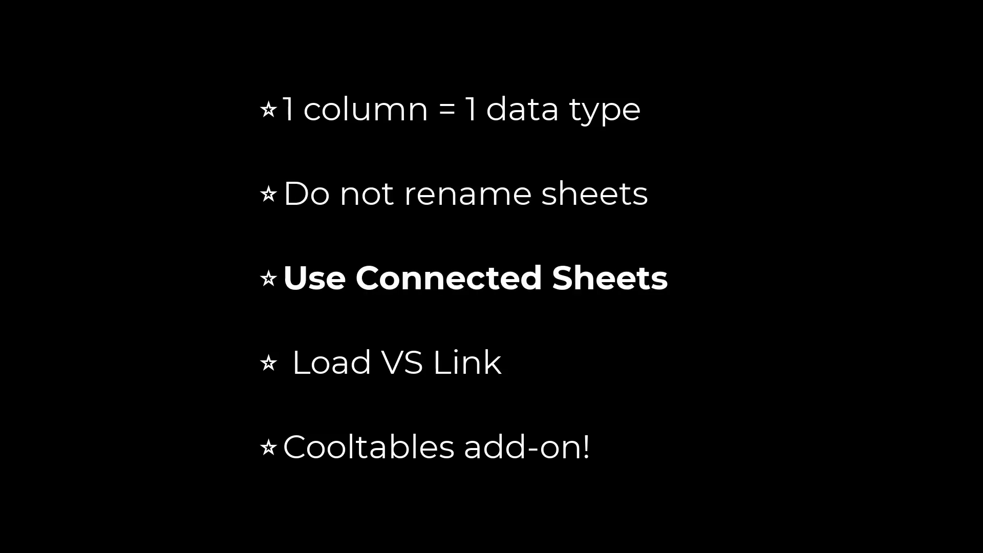
pyautogui.click(229, 185)
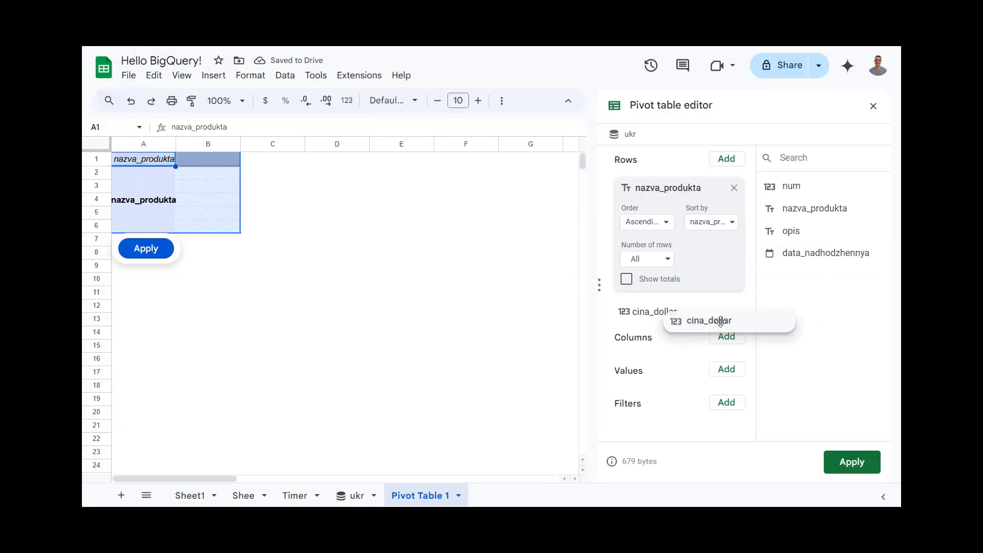
# Move the cina_dollar field into the Values of the pivot table based on ukr.
pyautogui.moveTo(720, 321); pyautogui.dragTo(681, 381)
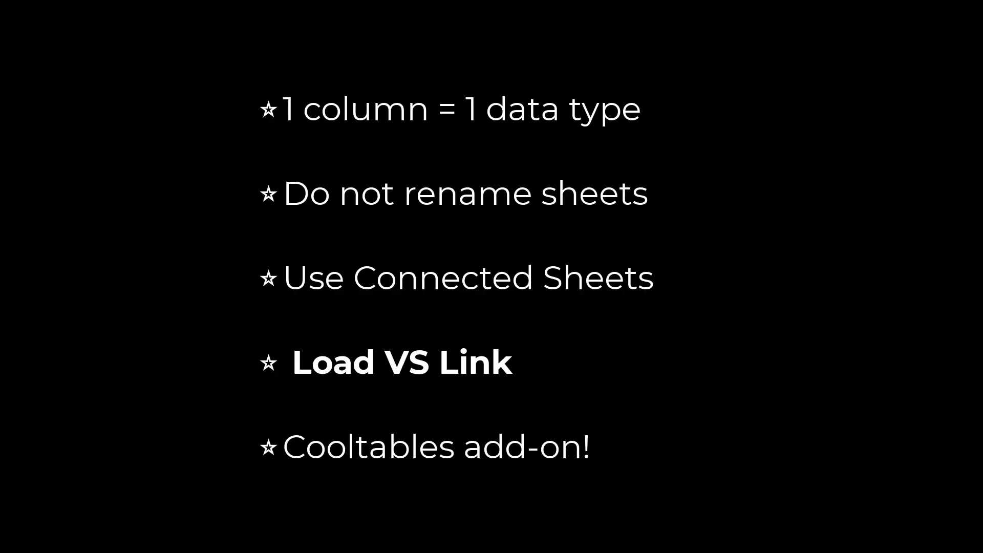